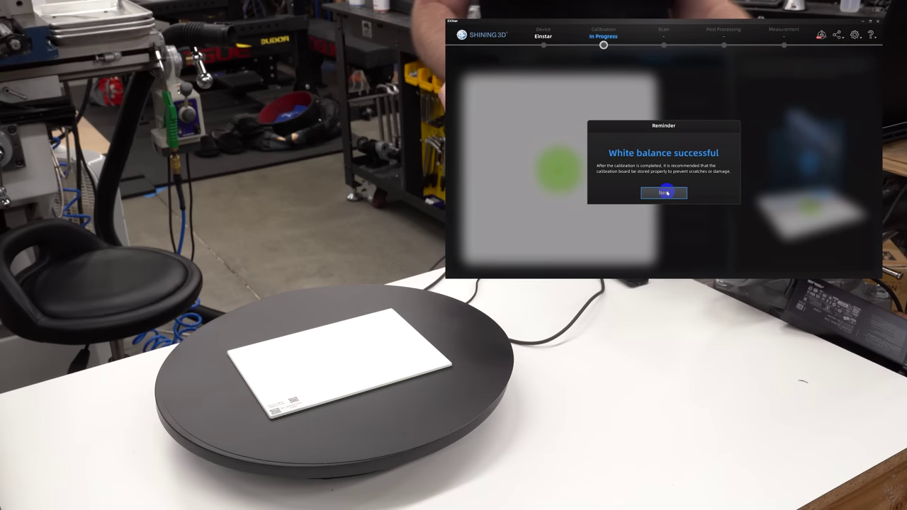
Finish the white balance calibration and create an Object project for medium and large objects with hybrid alignment, 0.2 mm resolution and texture scan off.
left_click(663, 192)
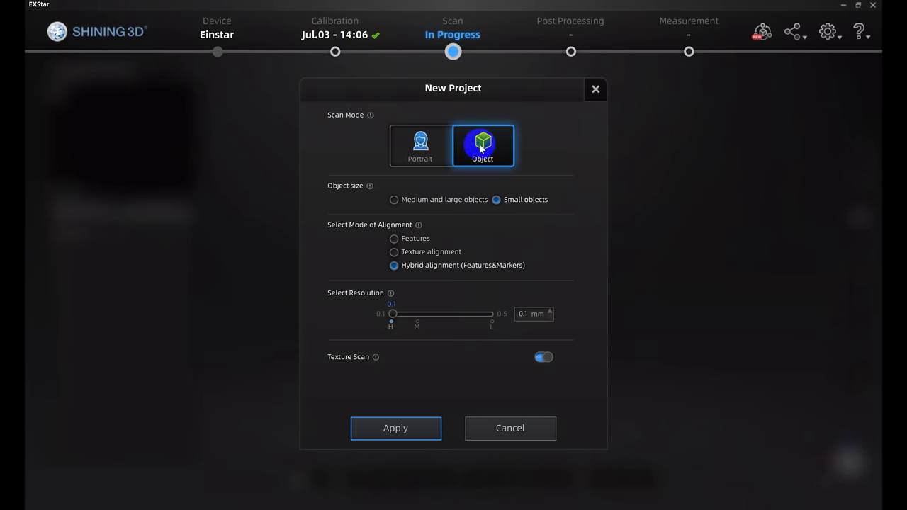
left_click(443, 201)
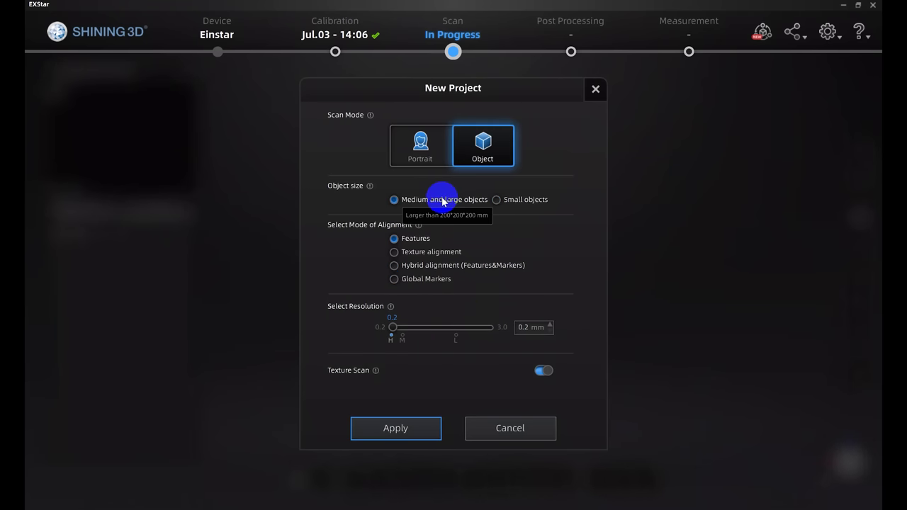
left_click(396, 267)
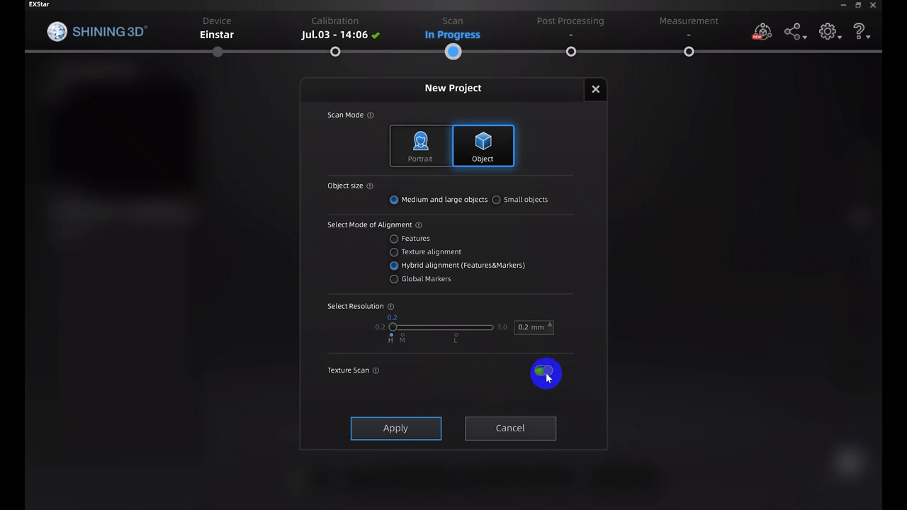
left_click(397, 428)
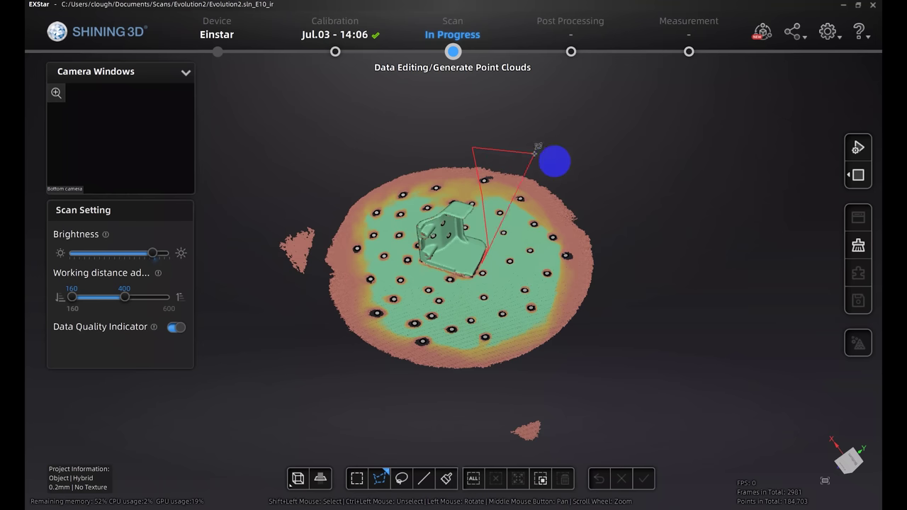
Outline the turntable surface beside the scanned part with polygon selection, delete it and apply the edit.
left_click(653, 221)
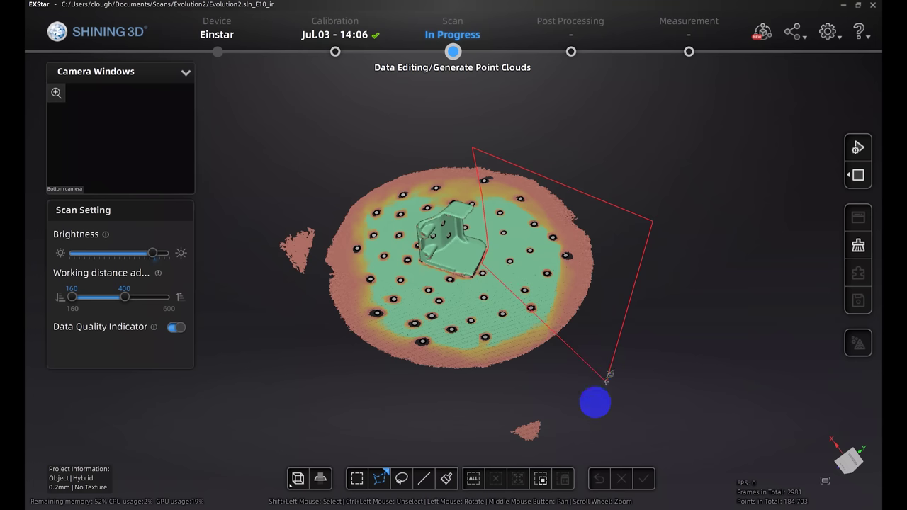
left_click(606, 382)
left_click(512, 463)
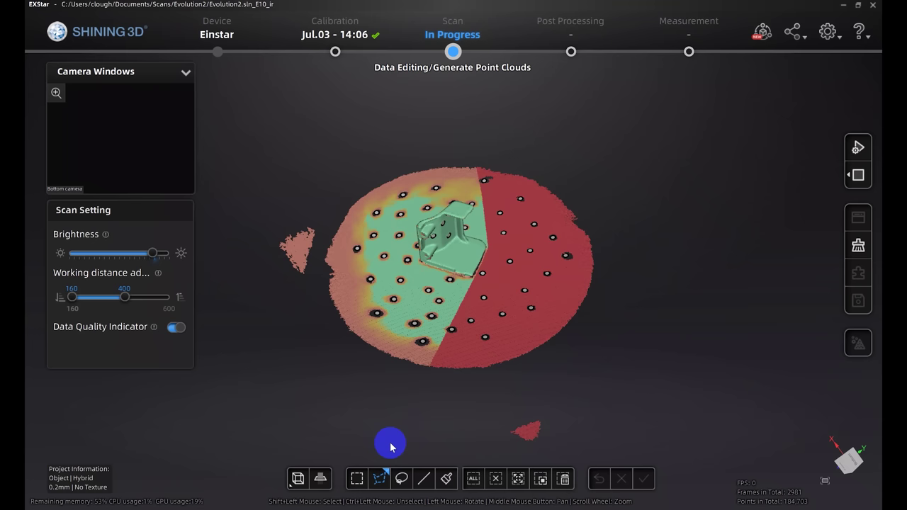
key("Delete")
left_click(643, 478)
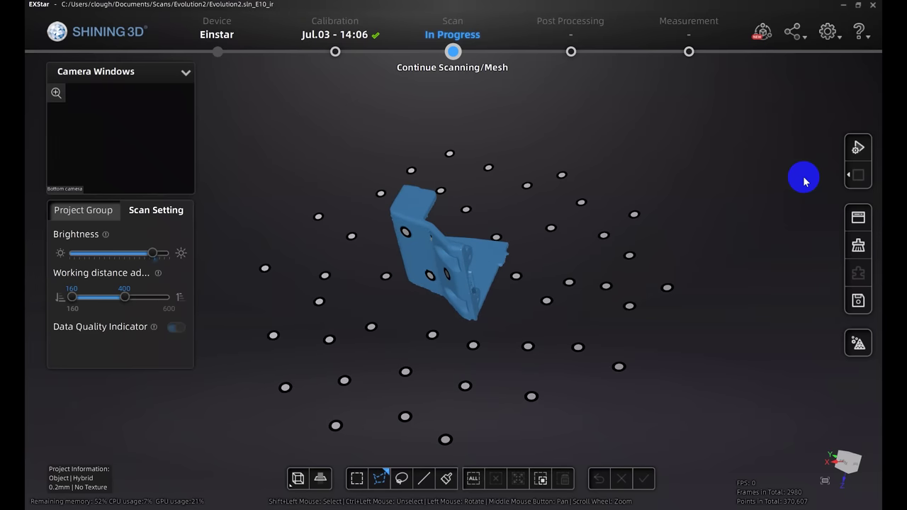
Add a second project to the project group for scanning the part's other side.
left_click(83, 210)
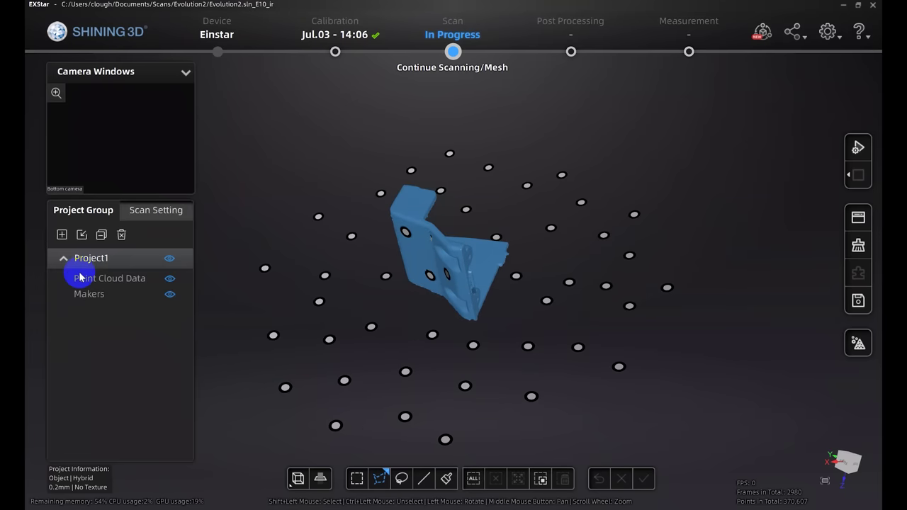
left_click(62, 235)
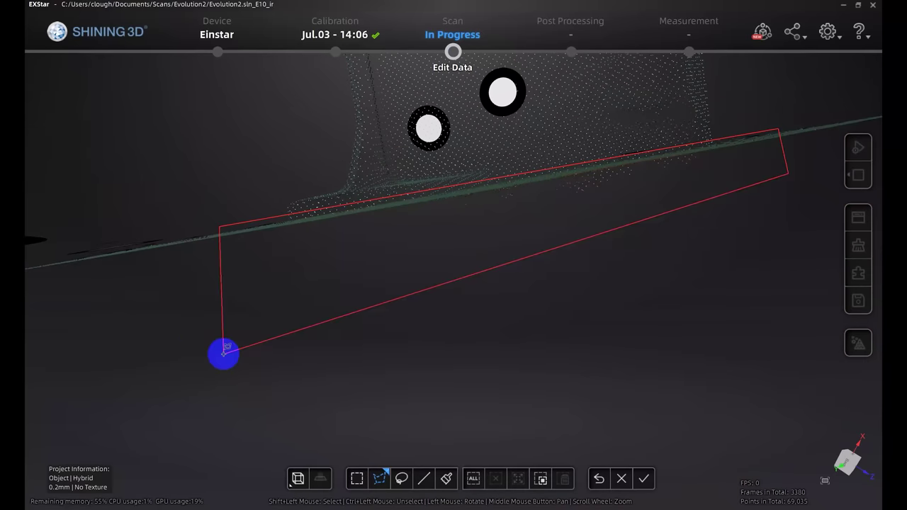
Outline the turntable surface under the flipped part with polygon selection and generate the cleaned scan's point cloud without optimization.
left_click(191, 337)
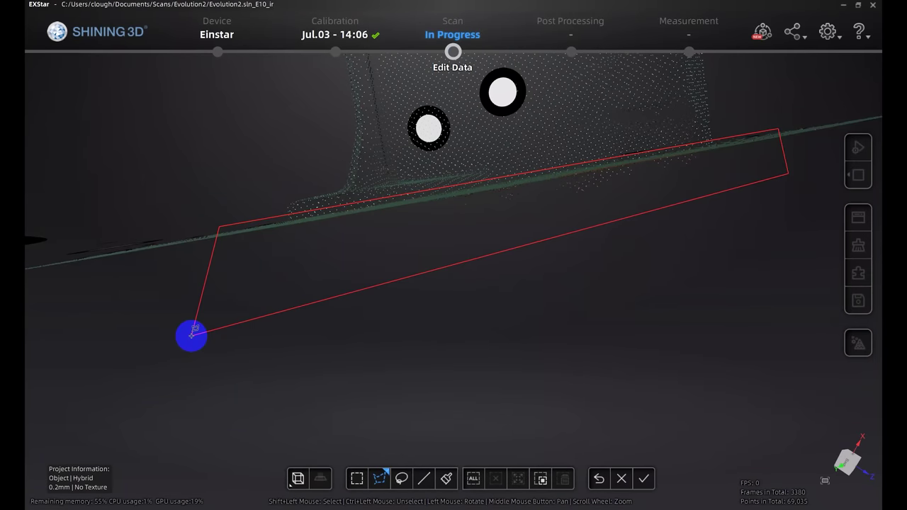
left_click(192, 335)
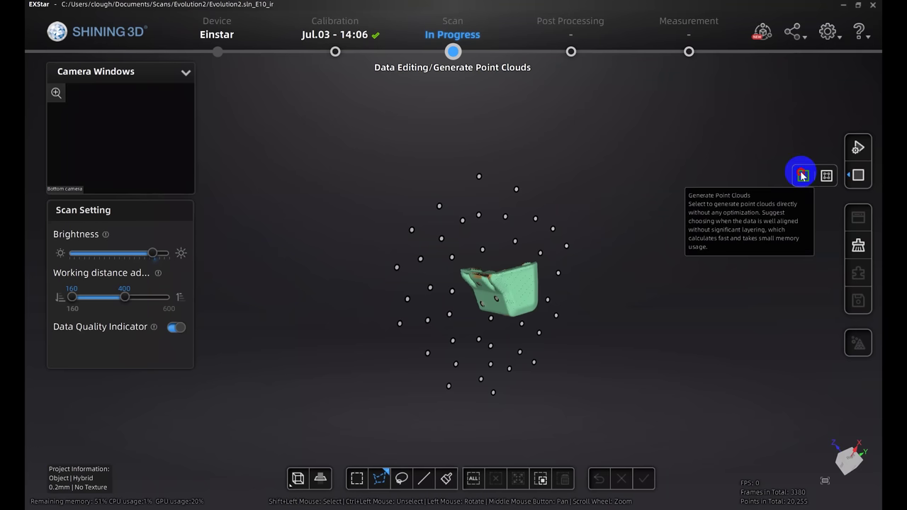
left_click(803, 175)
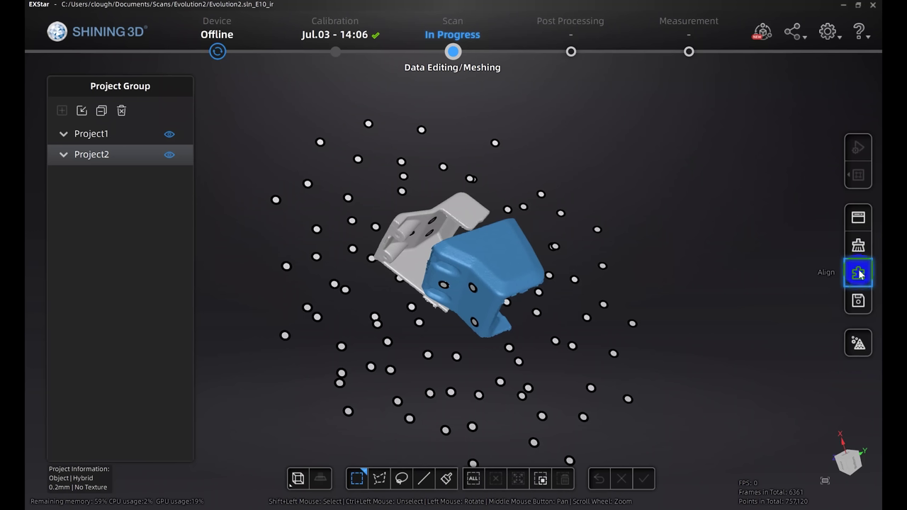
Align the two scans with Feature Auto Align, using Project1 as fixed and Project2 as floated, and check the overlap from several sides.
left_click(858, 274)
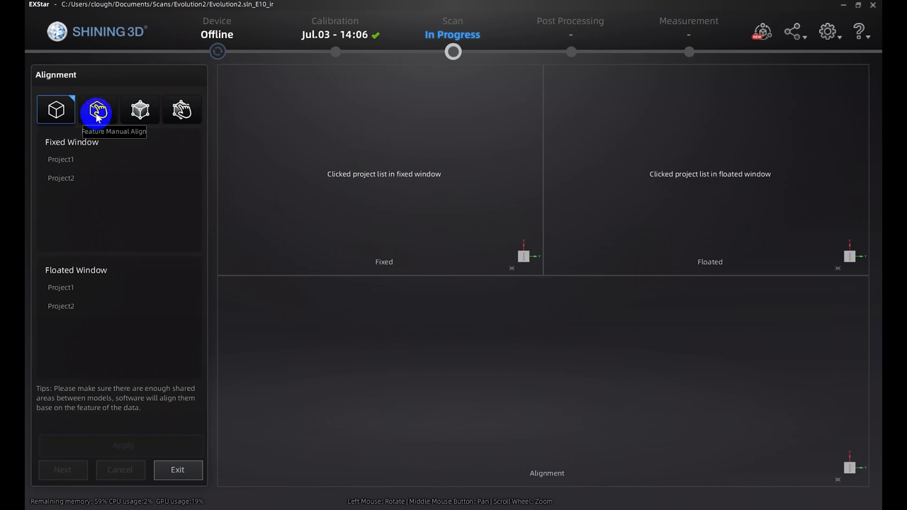
left_click(70, 158)
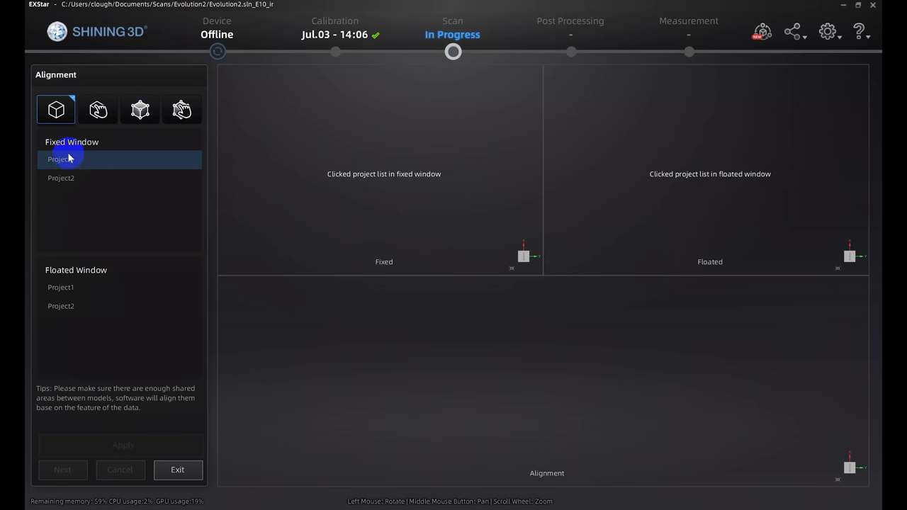
left_click(69, 306)
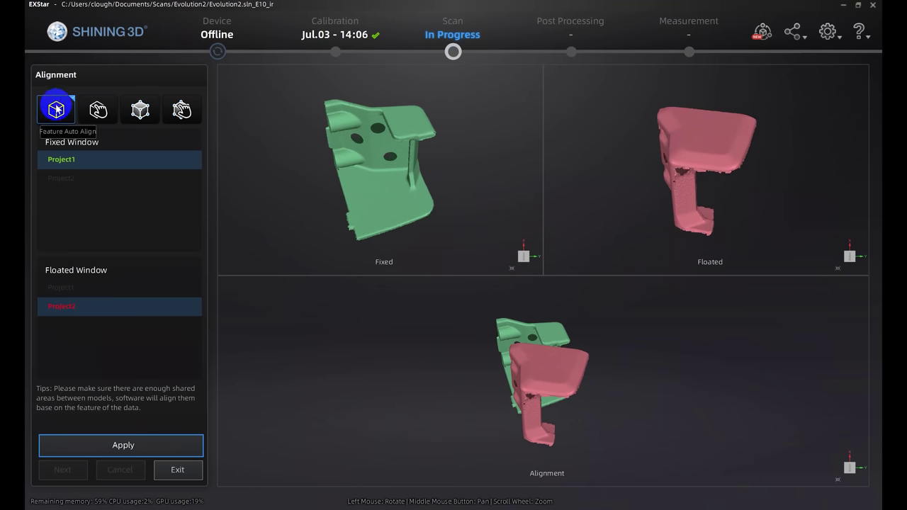
left_click(128, 445)
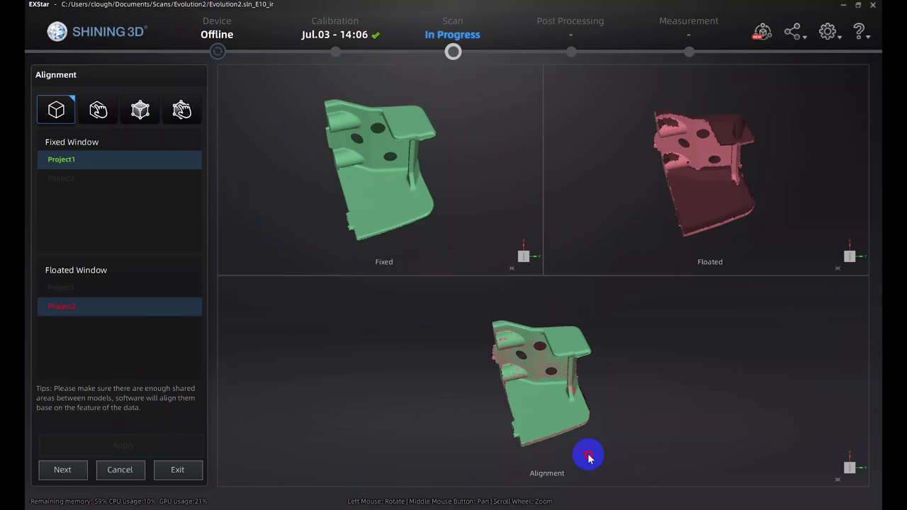
left_click_drag(625, 329, 654, 374)
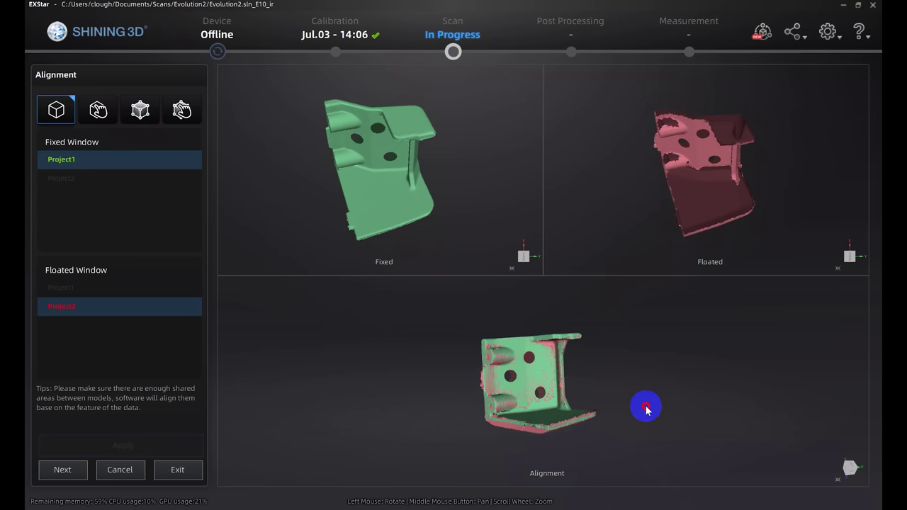
left_click_drag(489, 380, 742, 345)
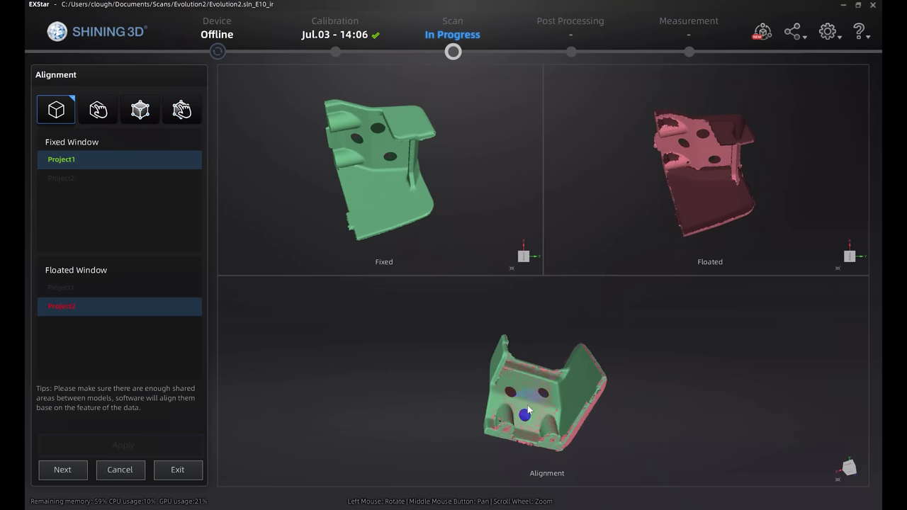
left_click_drag(528, 409, 574, 278)
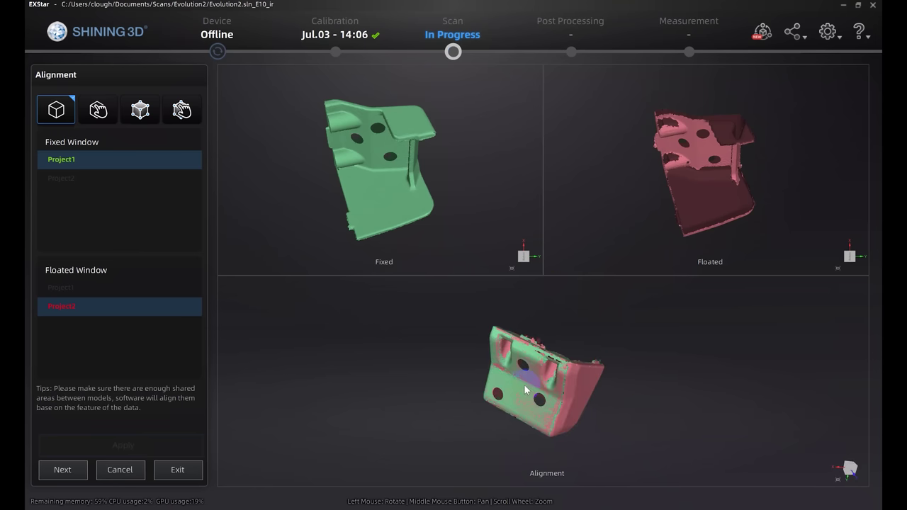
left_click_drag(525, 389, 474, 279)
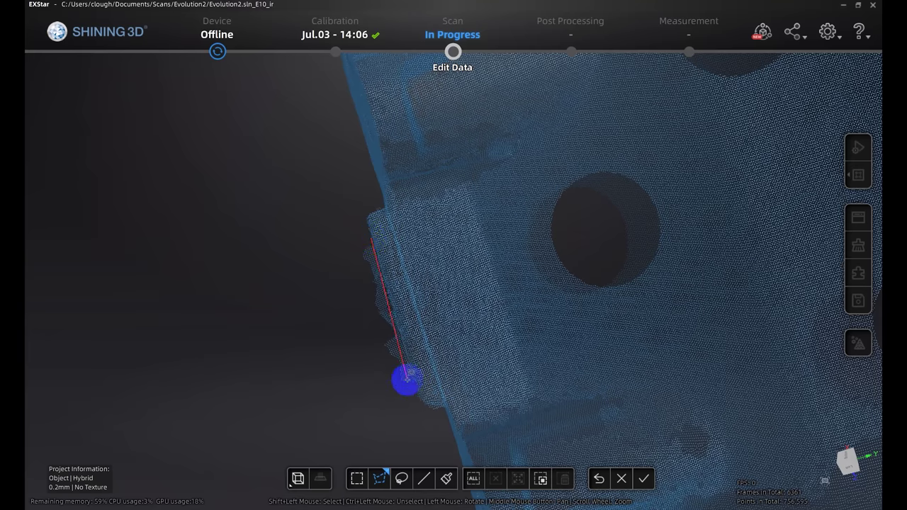
Delete the stray points protruding past the part's edge using polygon selection.
left_click(422, 406)
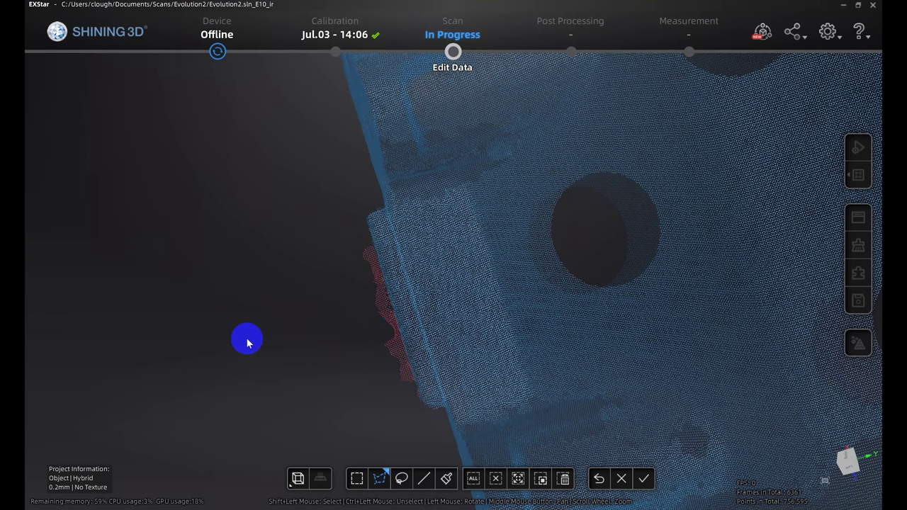
key("Delete")
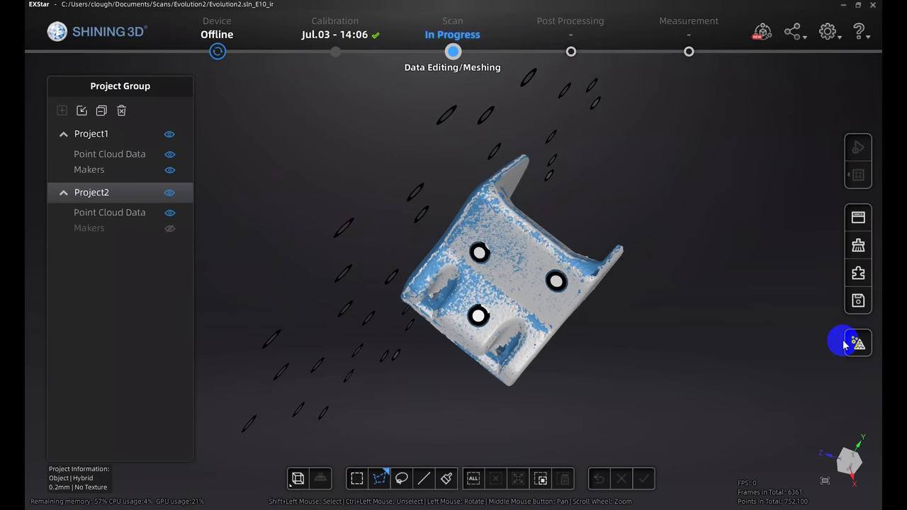
Generate a watertight, medium-quality mesh from the aligned scans with no filter and simplification 40, and check its surfaces from several sides.
left_click(857, 343)
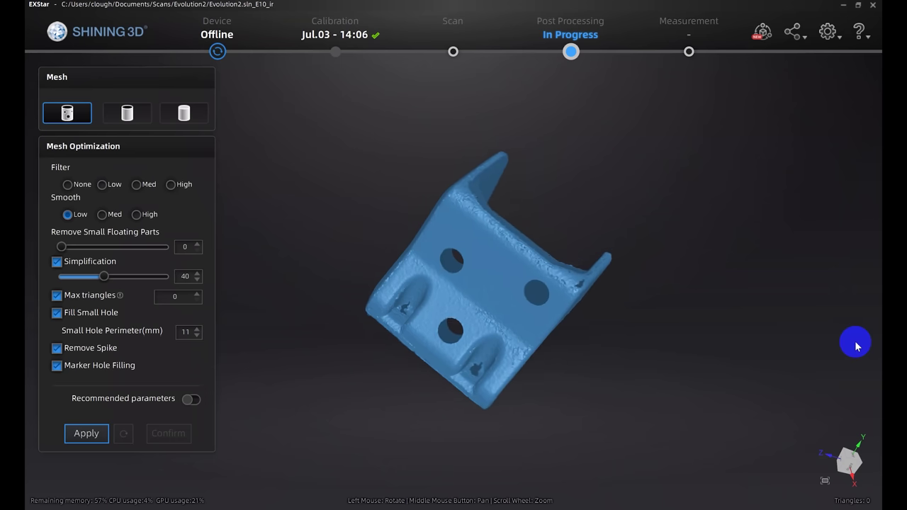
left_click(54, 117)
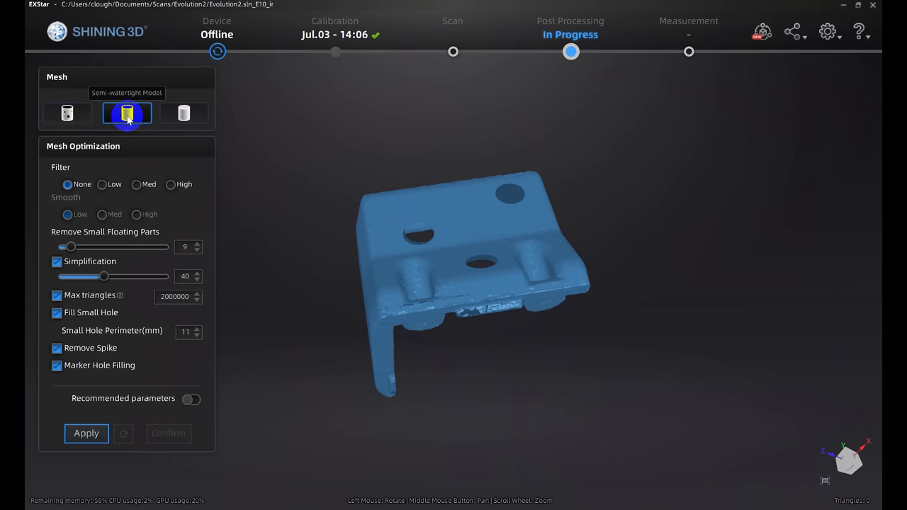
left_click(196, 119)
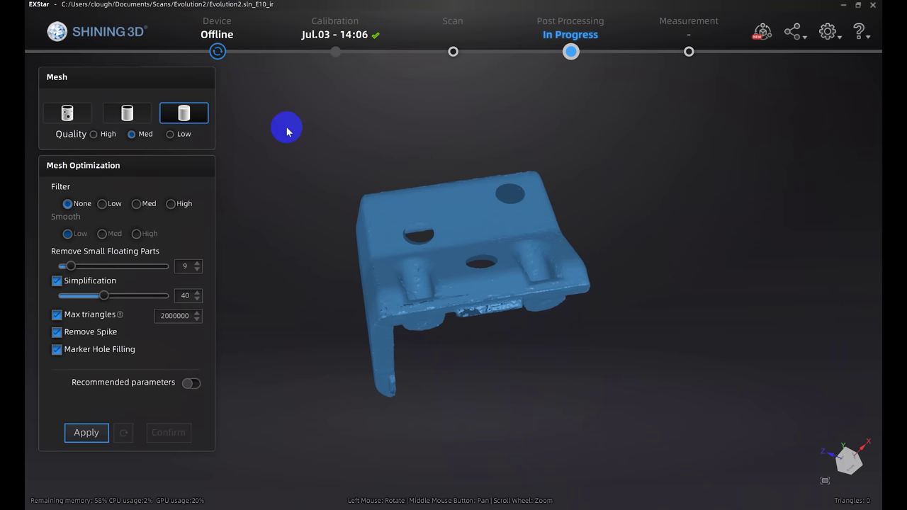
left_click_drag(366, 158, 333, 129)
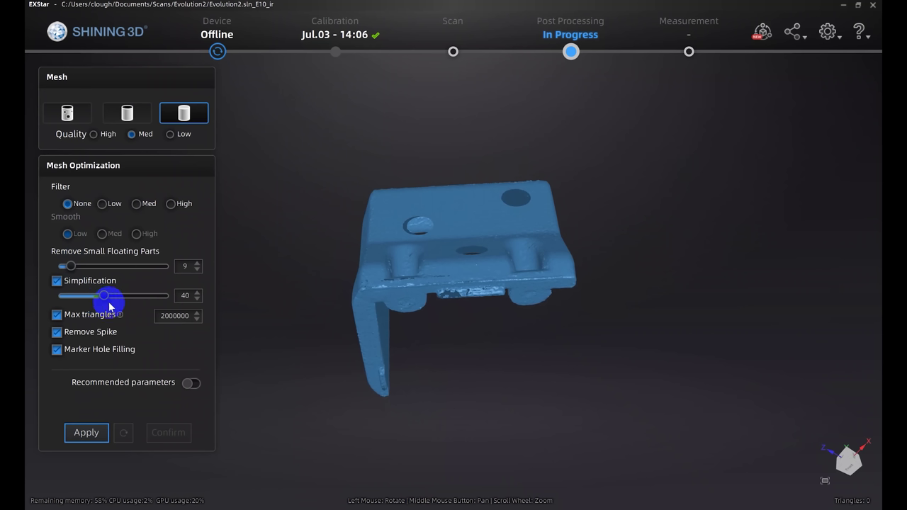
left_click(85, 433)
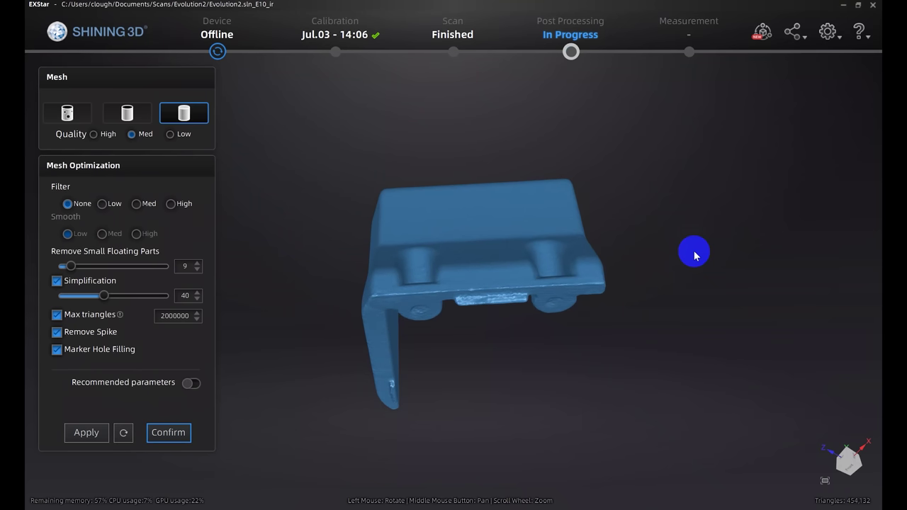
left_click_drag(695, 285, 255, 246)
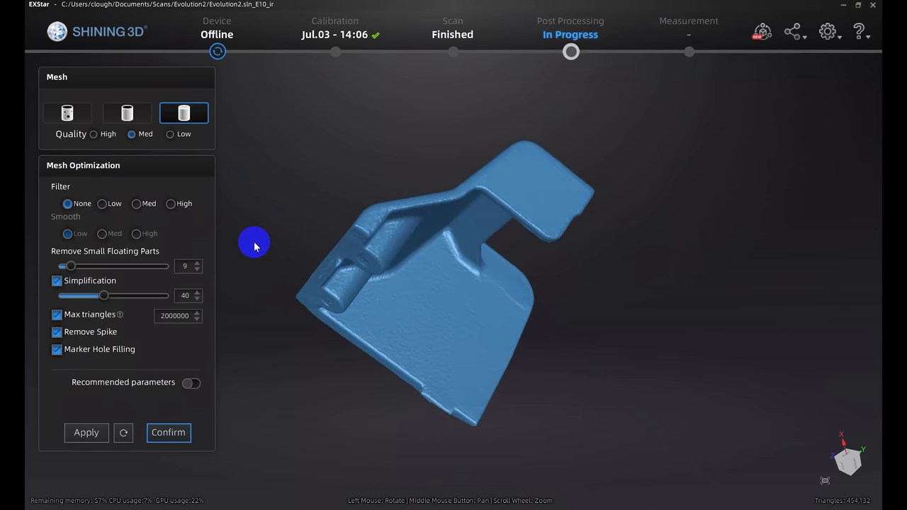
left_click_drag(421, 284, 593, 234)
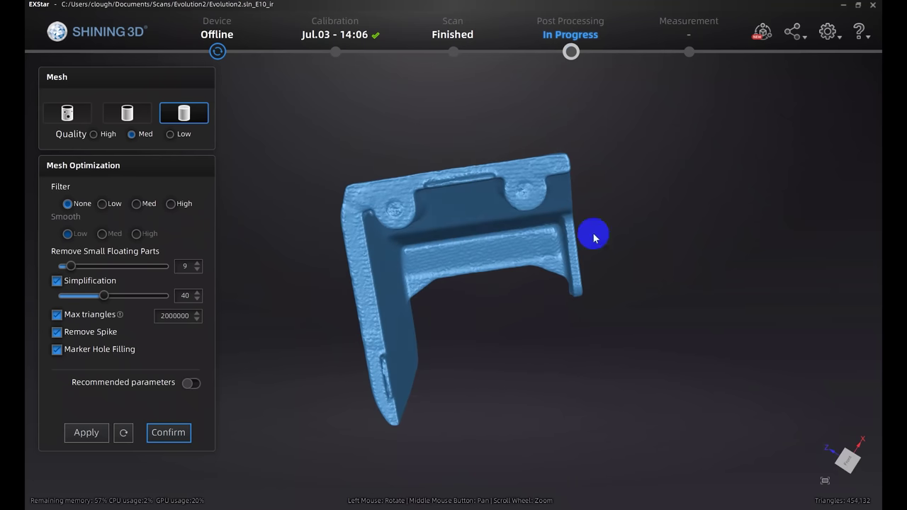
left_click_drag(357, 288, 227, 312)
Set the maximum number of triangles to 200000 and reapply the mesh optimization.
left_click(167, 322)
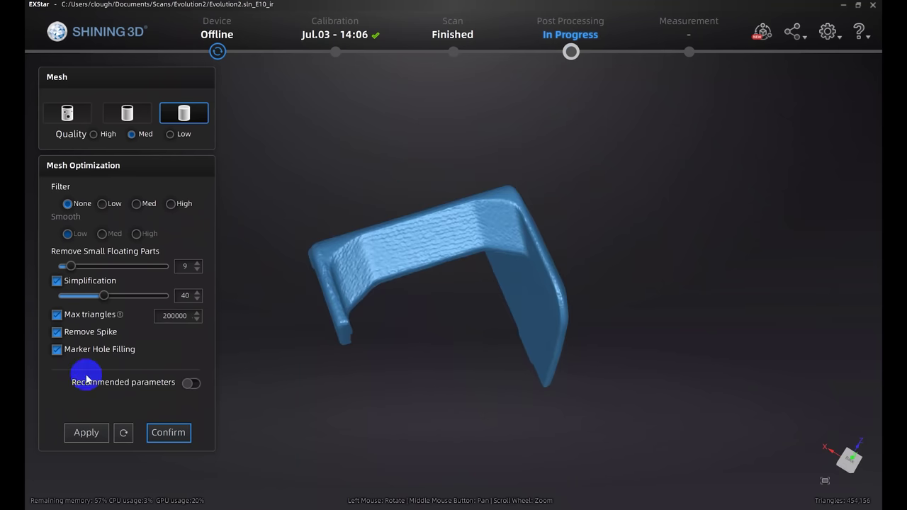
left_click(86, 432)
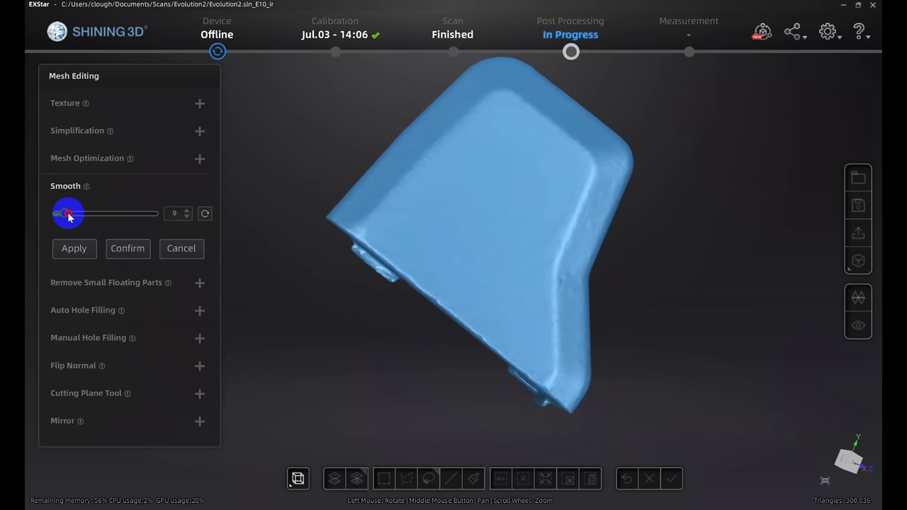
Smooth the mesh with a strength of 7 and check the flat faces and recesses.
left_click(77, 259)
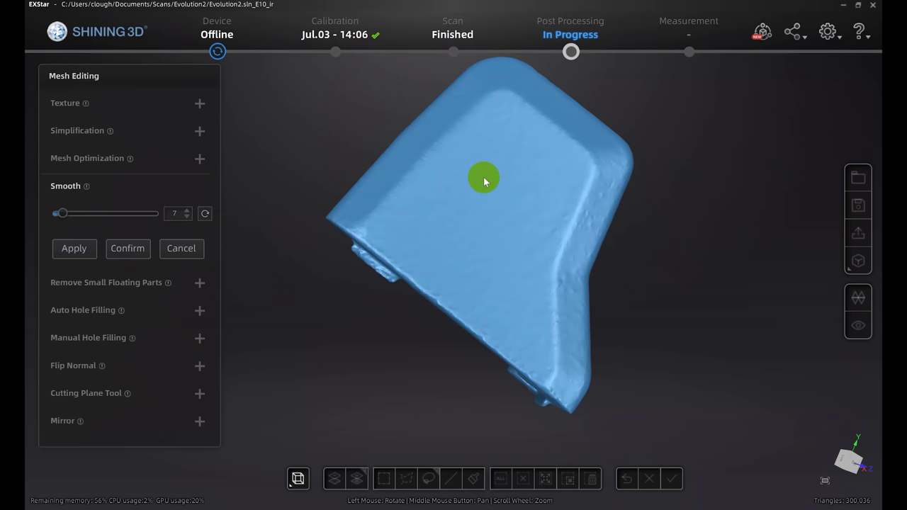
left_click_drag(444, 227, 471, 240)
left_click_drag(565, 238, 596, 203)
left_click_drag(486, 225, 324, 248)
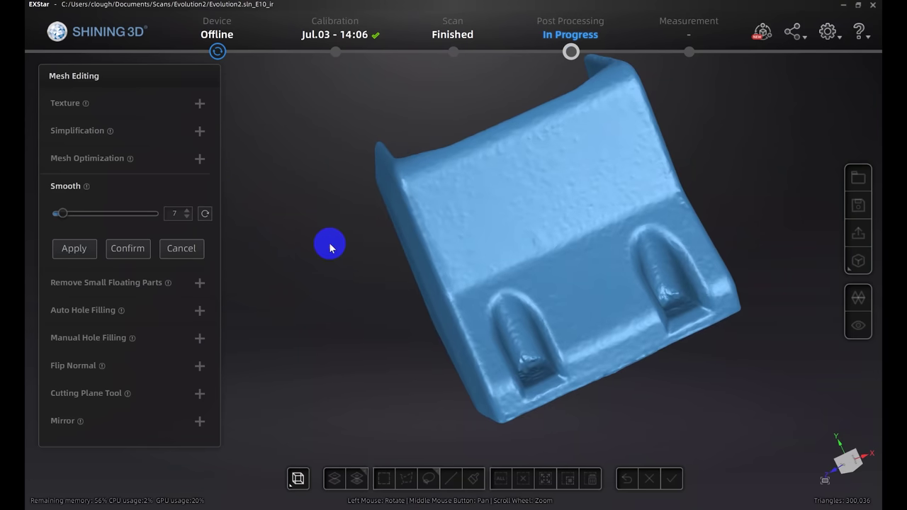
left_click_drag(569, 188, 522, 298)
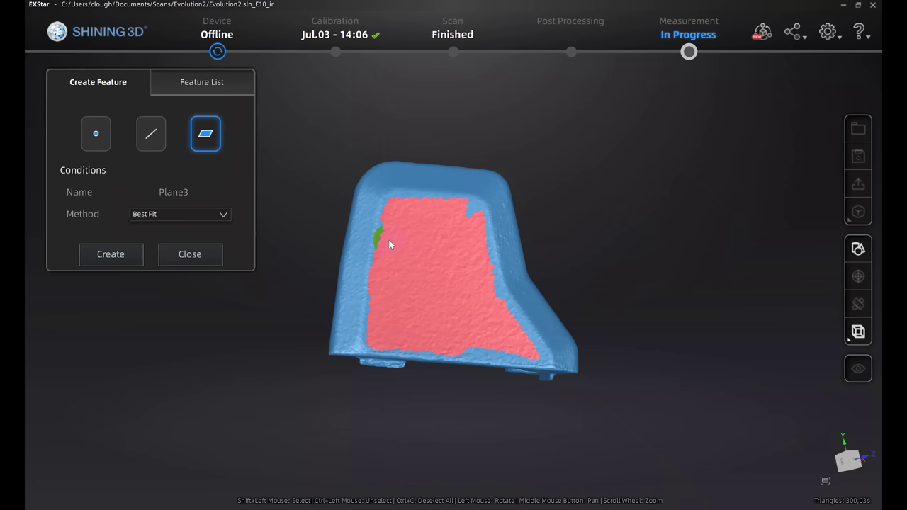
Create a best-fit plane feature from the selected area on the part's large flat face.
left_click(124, 253)
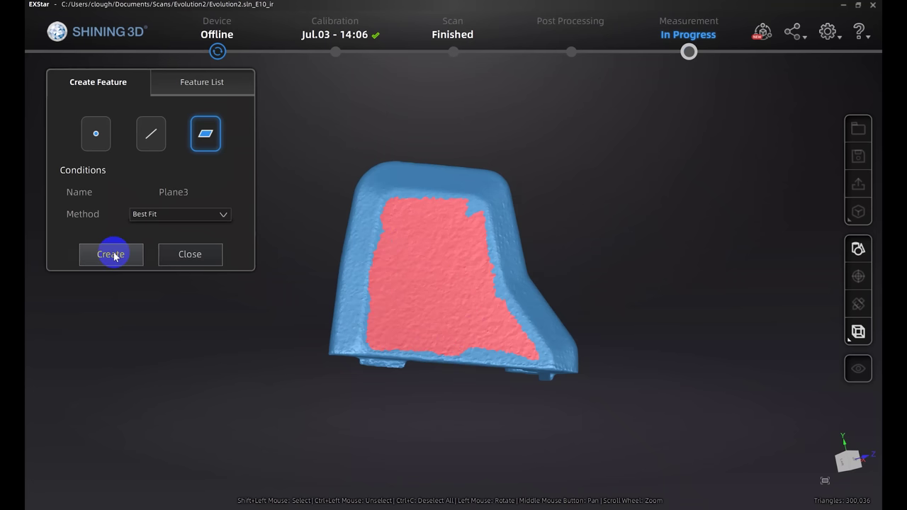
Create the best-fit plane feature from the selected area on the large flat face and save the scan.
left_click(114, 256)
left_click_drag(642, 258, 629, 55)
left_click_drag(648, 237, 354, 142)
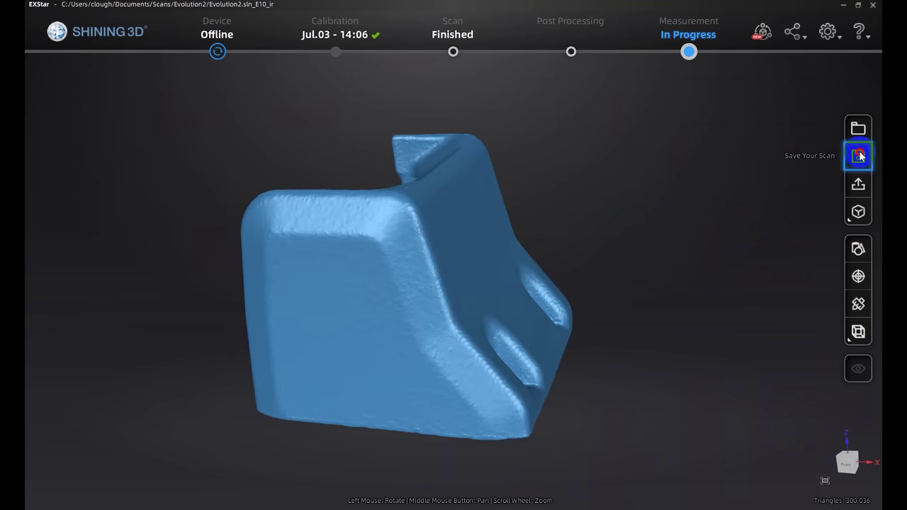
left_click(859, 155)
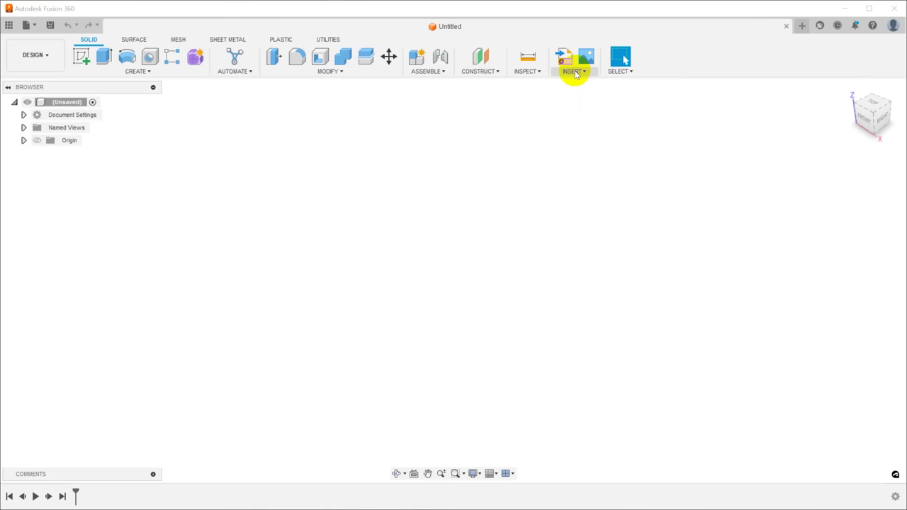
Switch to Fusion 360 and insert the mesh file Evolution2Combined.obj from the computer in millimetres, keeping its default position.
left_click(575, 72)
left_click(587, 147)
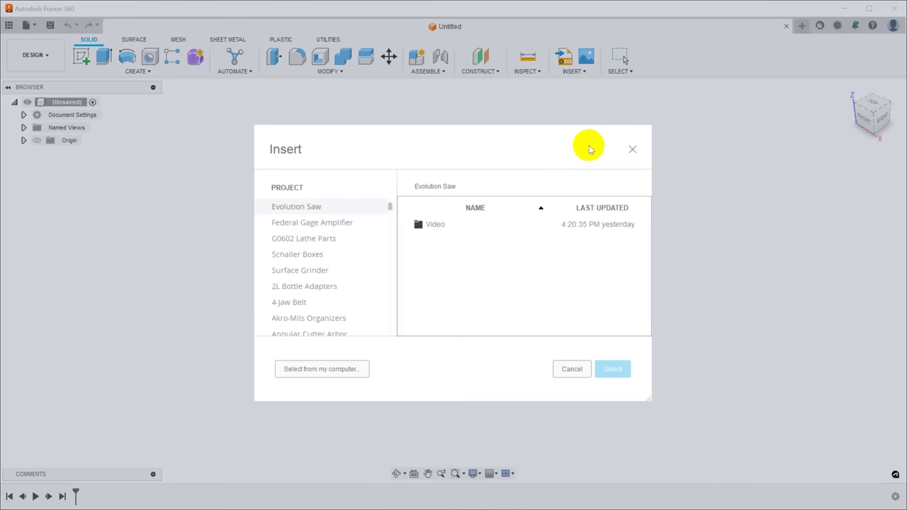
left_click(335, 368)
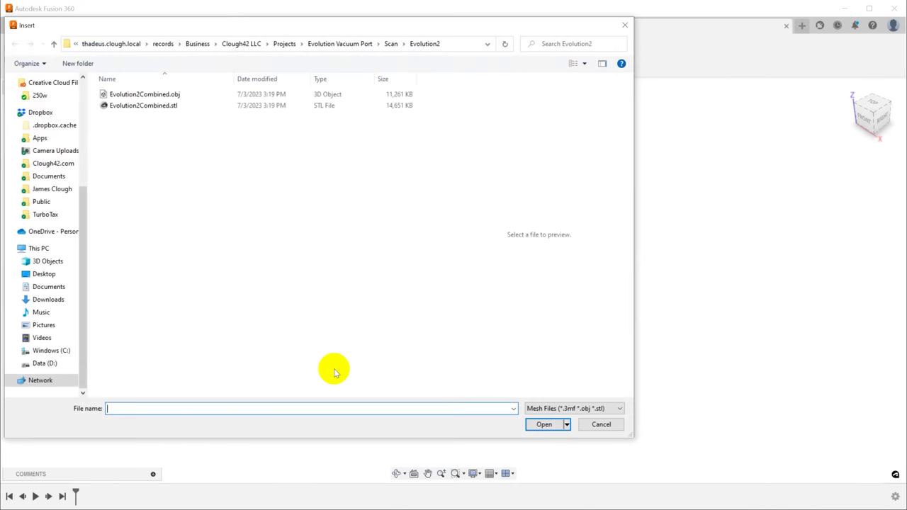
left_click(153, 94)
left_click(544, 424)
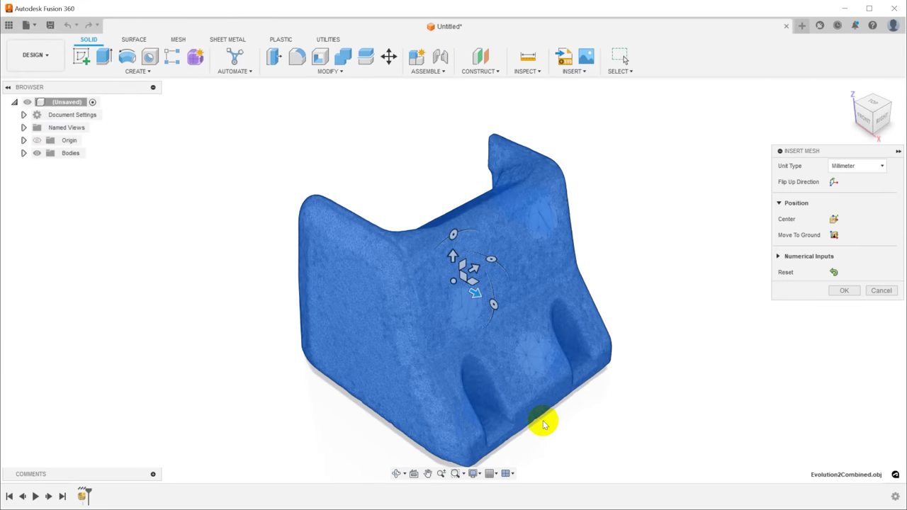
left_click(845, 291)
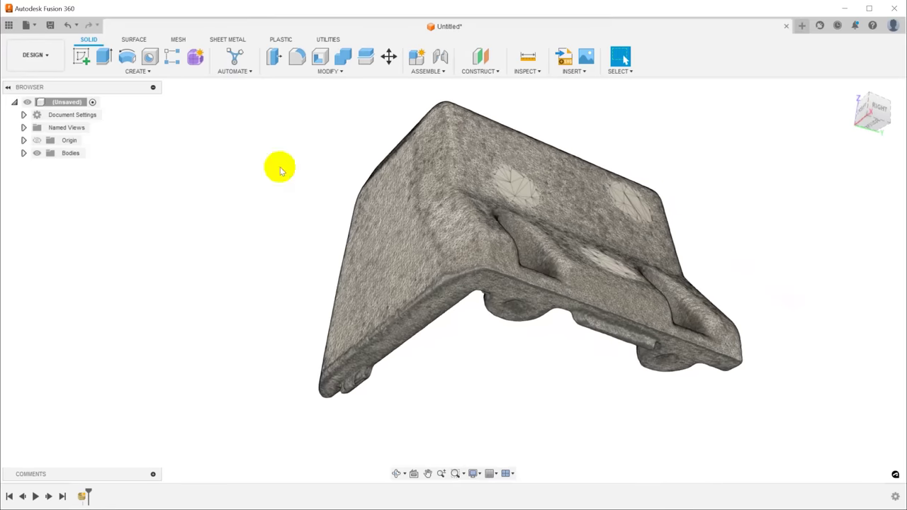
Show the origin and create a mesh section sketch of the scanned body on the horizontal origin plane with an X distance of 1 mm.
left_click(36, 141)
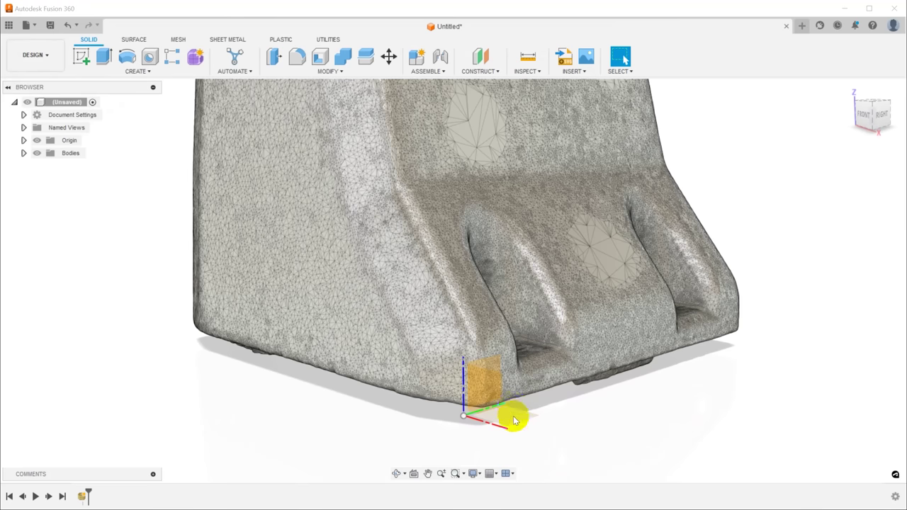
left_click(178, 40)
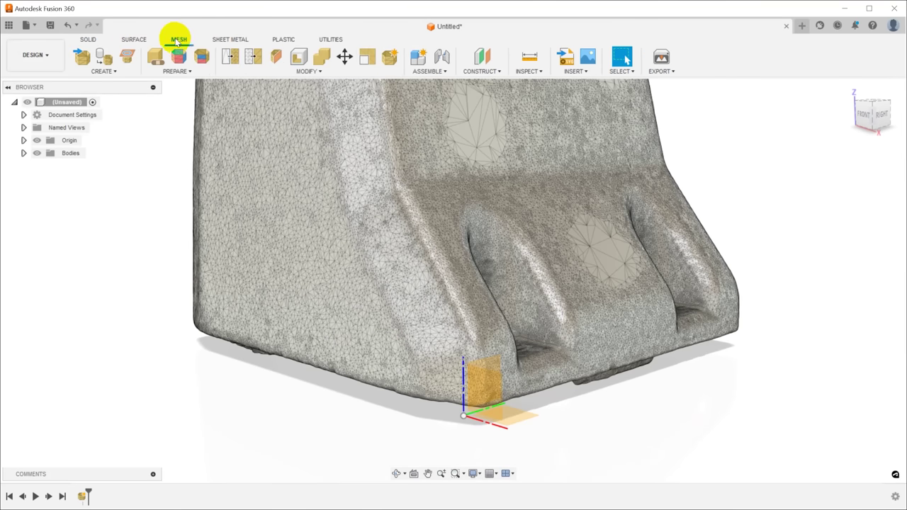
left_click(129, 57)
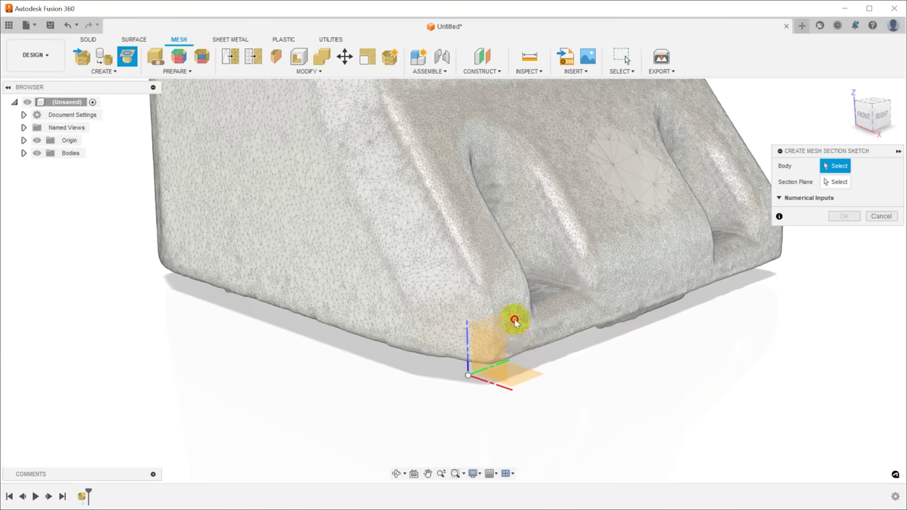
left_click(516, 319)
left_click(780, 182)
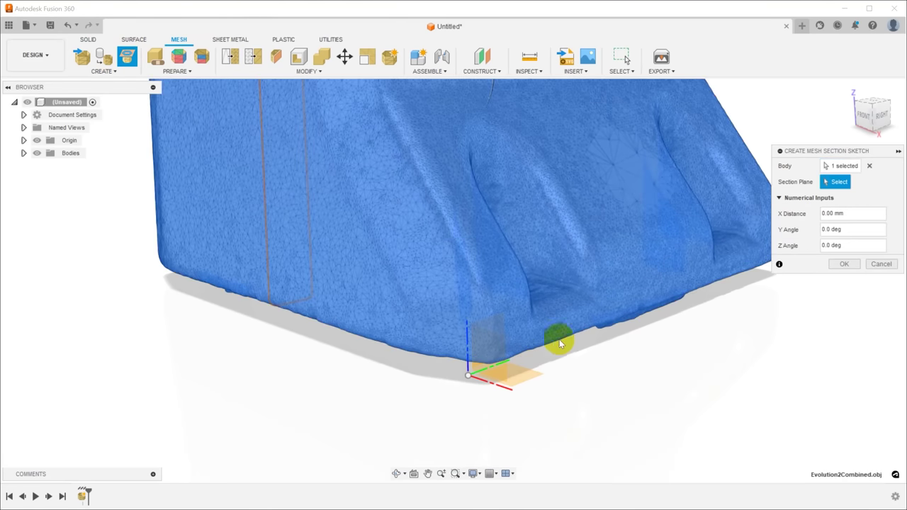
left_click(522, 371)
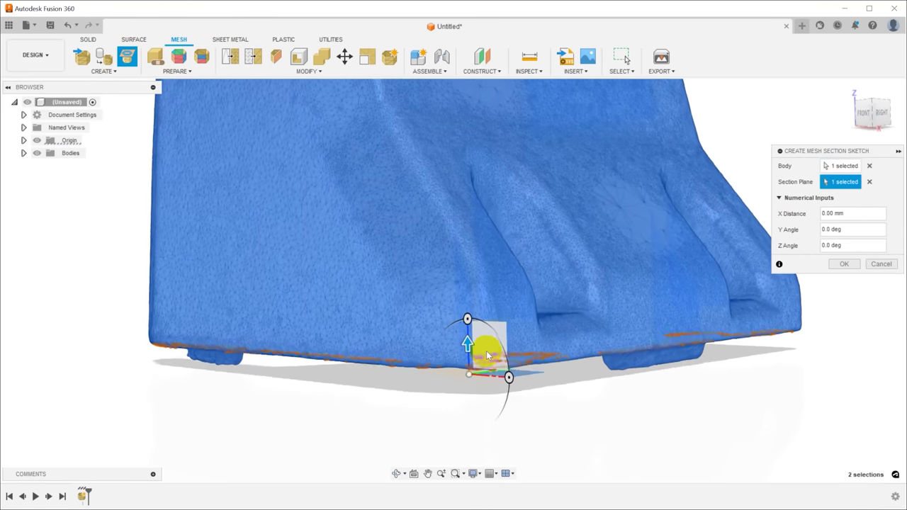
left_click(465, 351)
middle_click_drag(466, 305, 806, 217, "shift")
left_click(825, 213)
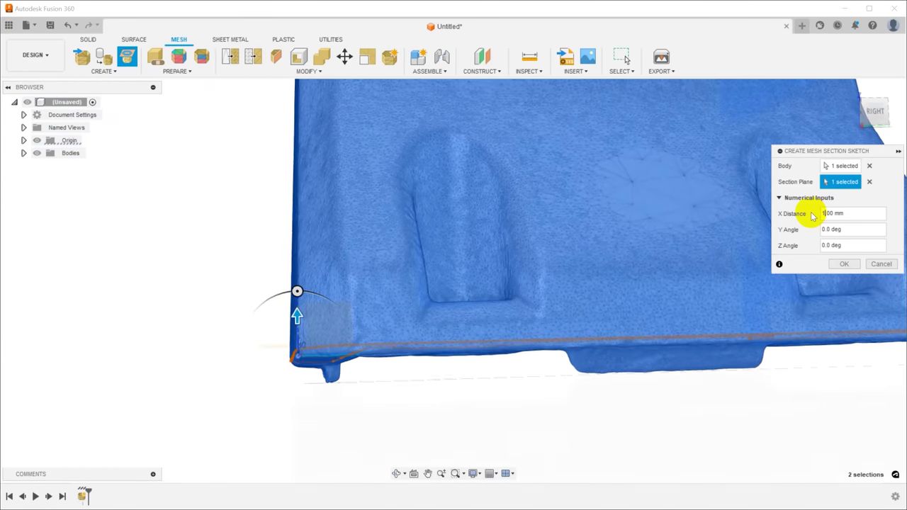
key("Return")
Trace the straight stretches of the section with sketch lines, starting with the long outer edge and the slanted edge near the arm's tip.
left_click(554, 209)
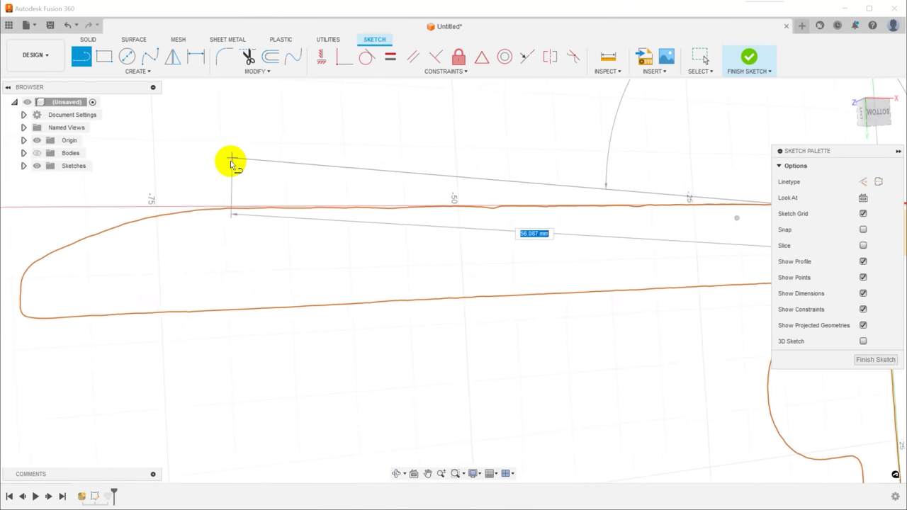
left_click(230, 210)
key("Escape")
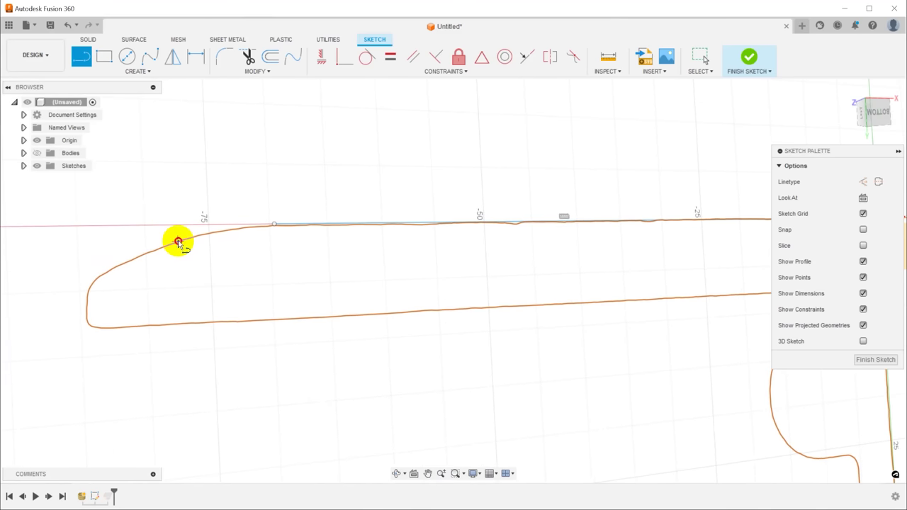
left_click(178, 243)
left_click(113, 270)
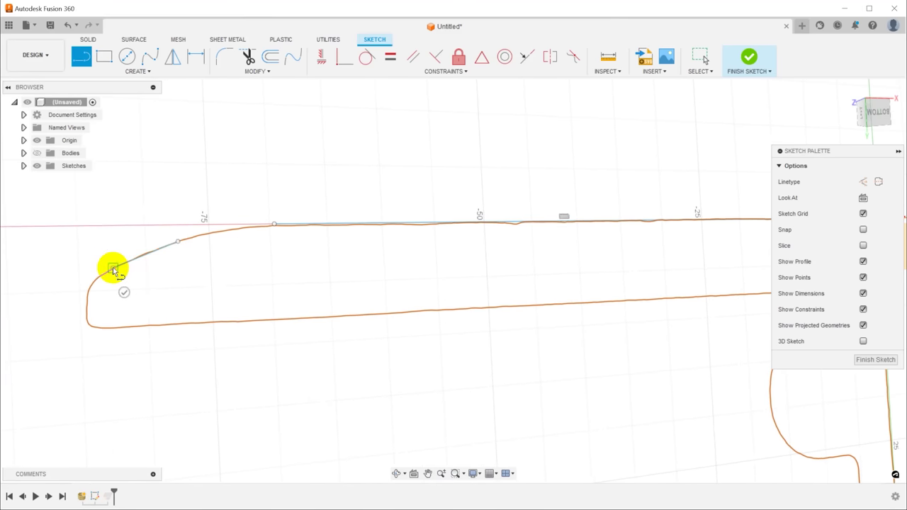
left_click(573, 225)
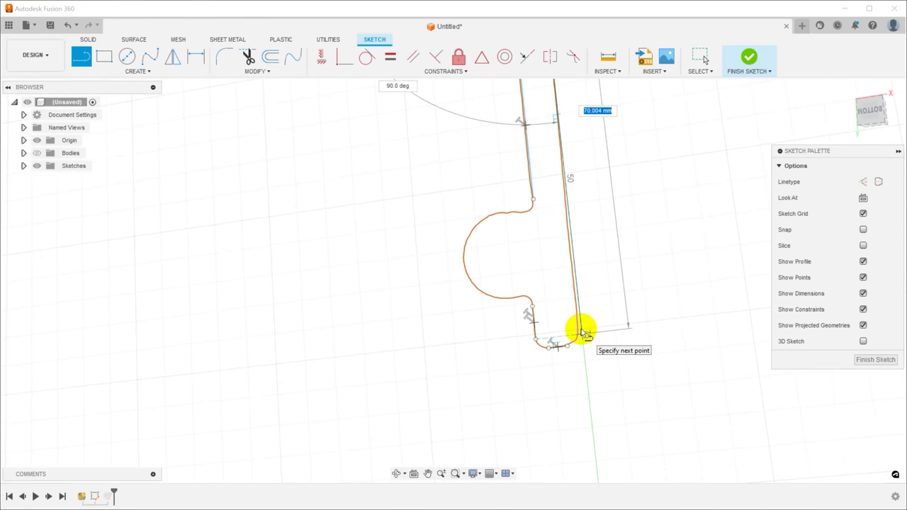
Join the traced lines around the arm's rounded tip with tangent arcs.
left_click(138, 71)
mouse_move(92, 115)
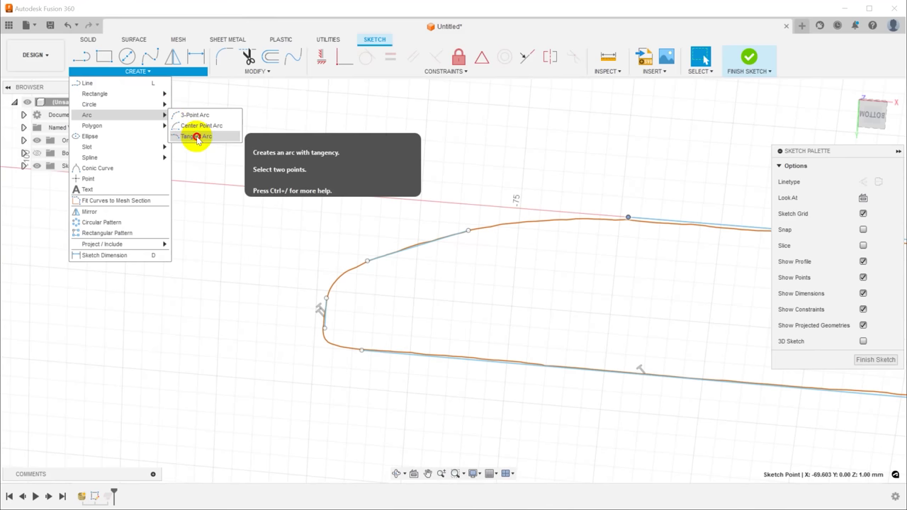
left_click(193, 135)
left_click(629, 220)
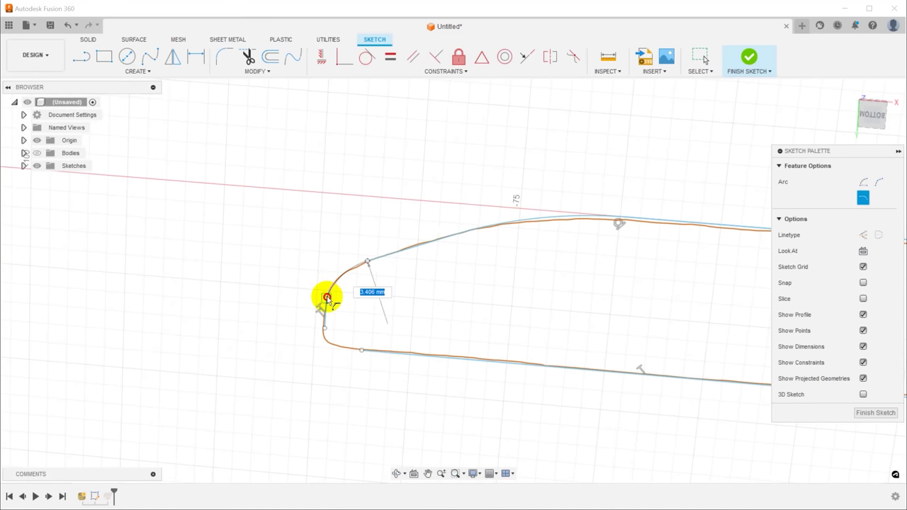
left_click(325, 328)
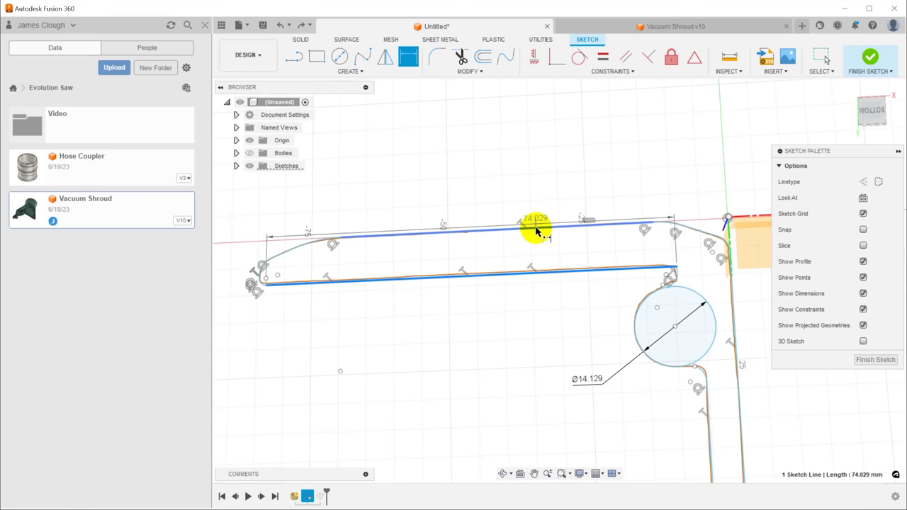
Dimension the distance between the arm's long inner and outer lines.
left_click(533, 224)
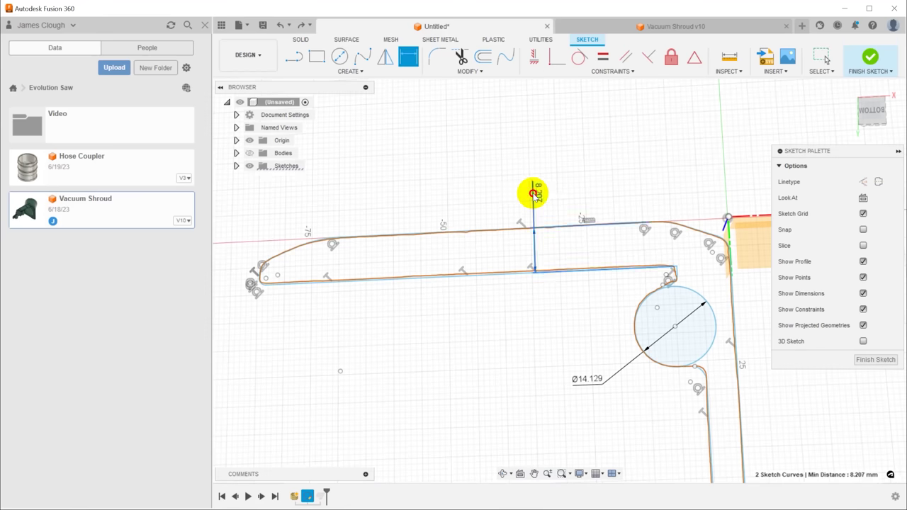
left_click(533, 192)
key("Return")
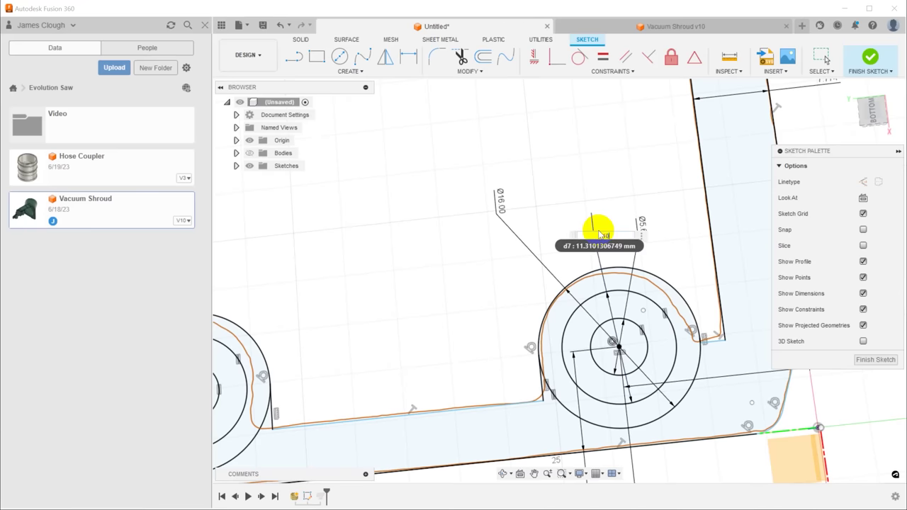
Set the boss's middle circle diameter to 10 mm and apply a Horizontal/Vertical constraint to the short slanted line beside the far boss.
key("Return")
scroll(599, 233, "down", 3)
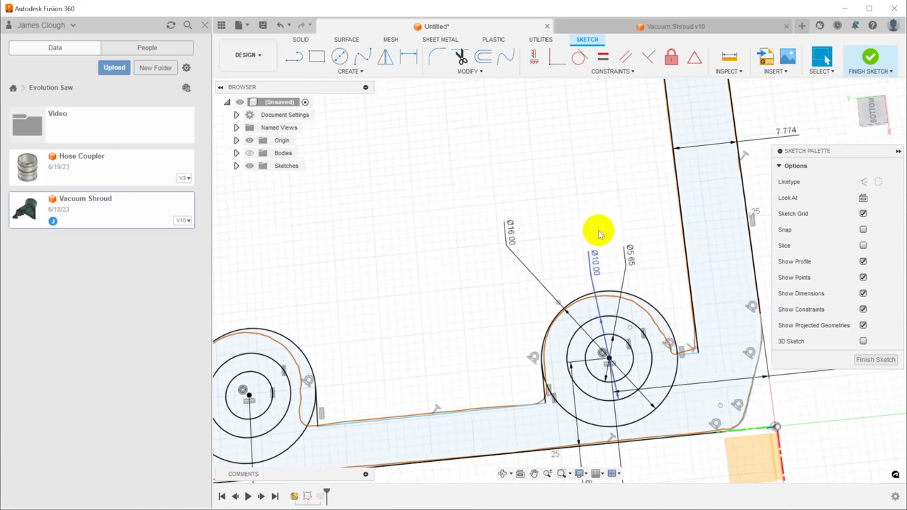
scroll(600, 233, "down", 2)
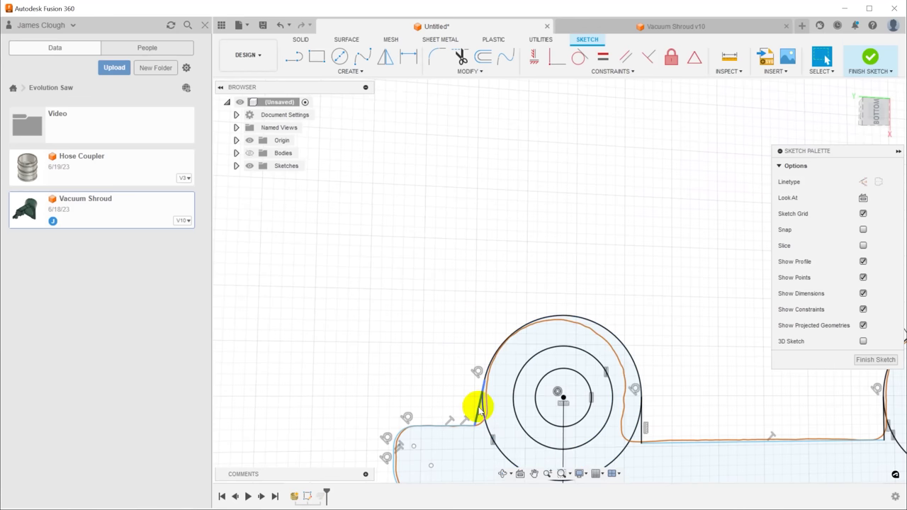
left_click(479, 407)
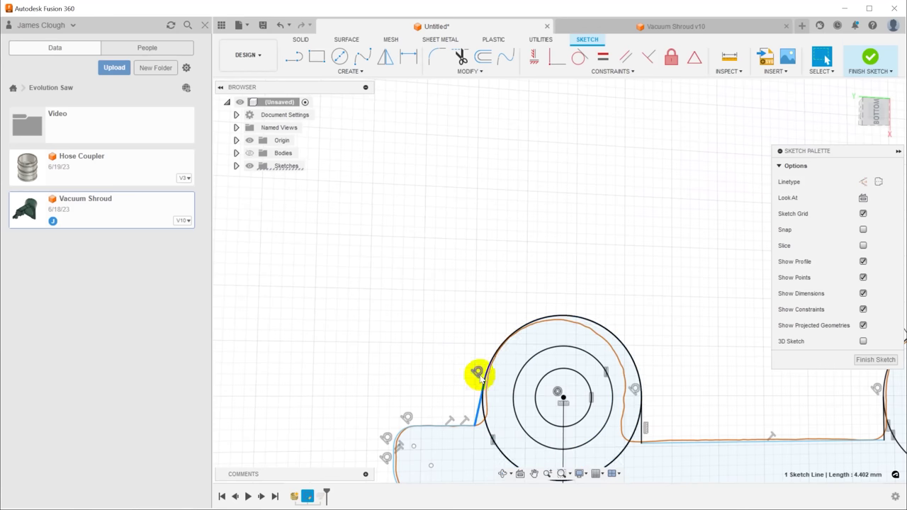
left_click(532, 60)
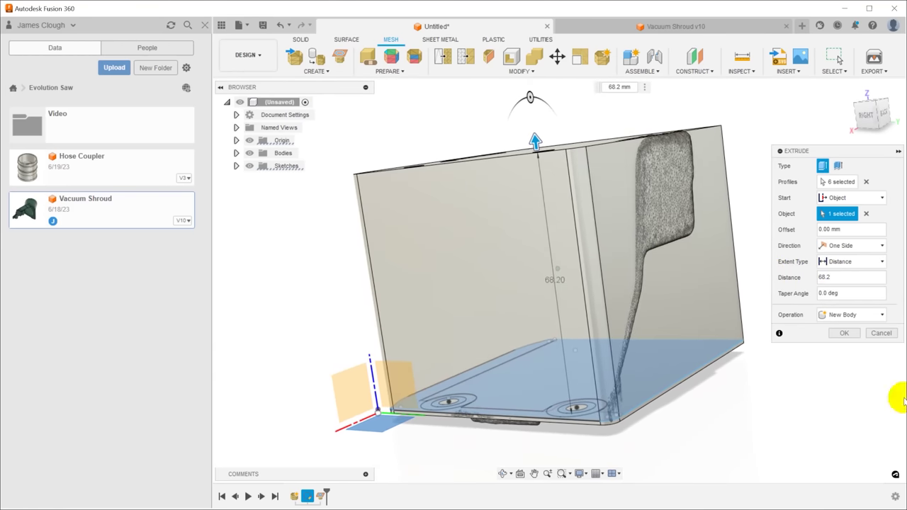
Extrude the six selected profiles 68.2 mm from the start object as a new body, and start a line at the side section's bend.
left_click(844, 333)
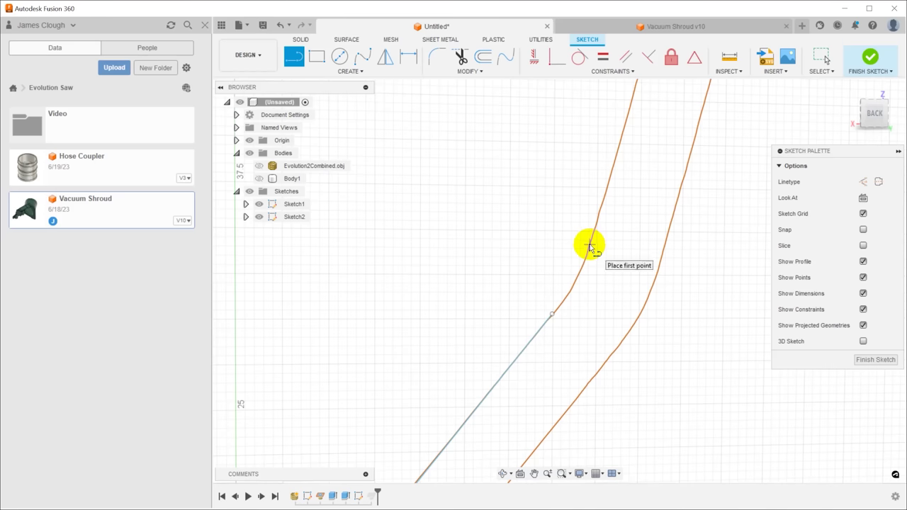
left_click(589, 246)
scroll(637, 221, "down", 3)
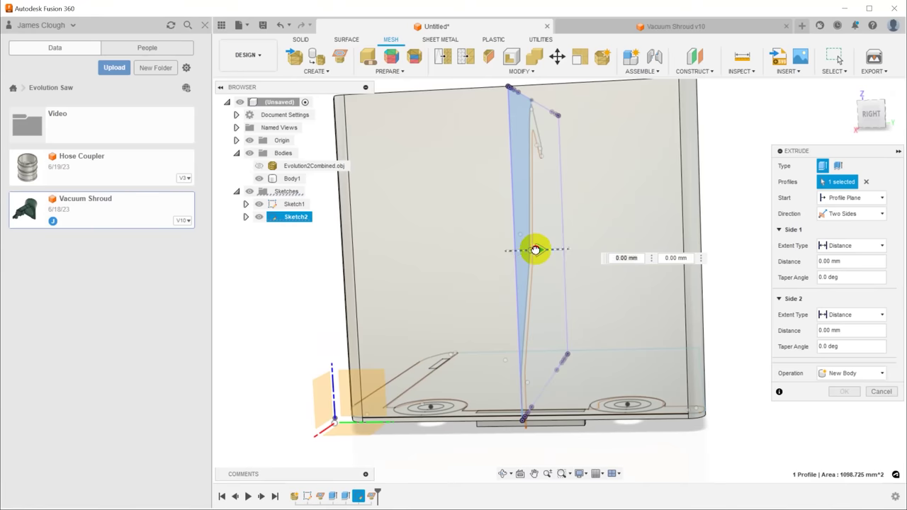
Cut the body with the Sketch2 profile, extruding 45 mm on side 1 and 50 mm on side 2.
left_click_drag(536, 248, 743, 239)
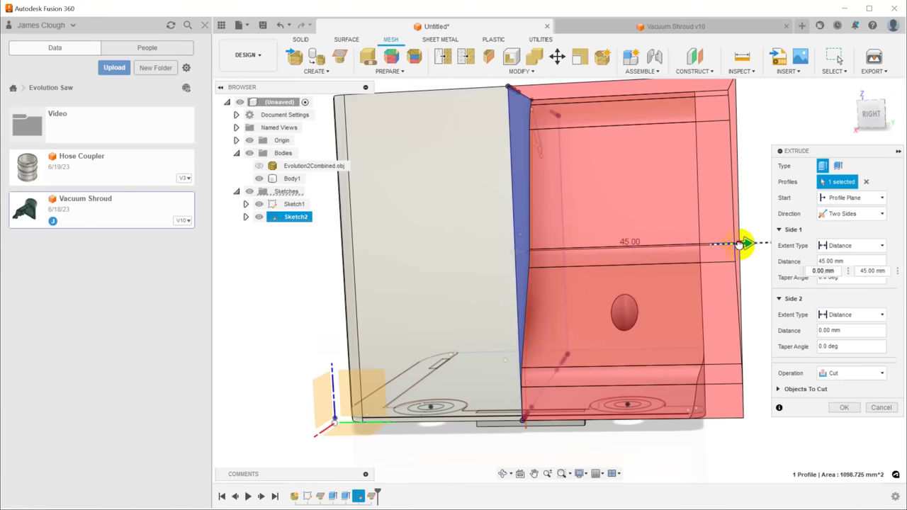
left_click_drag(516, 251, 294, 265)
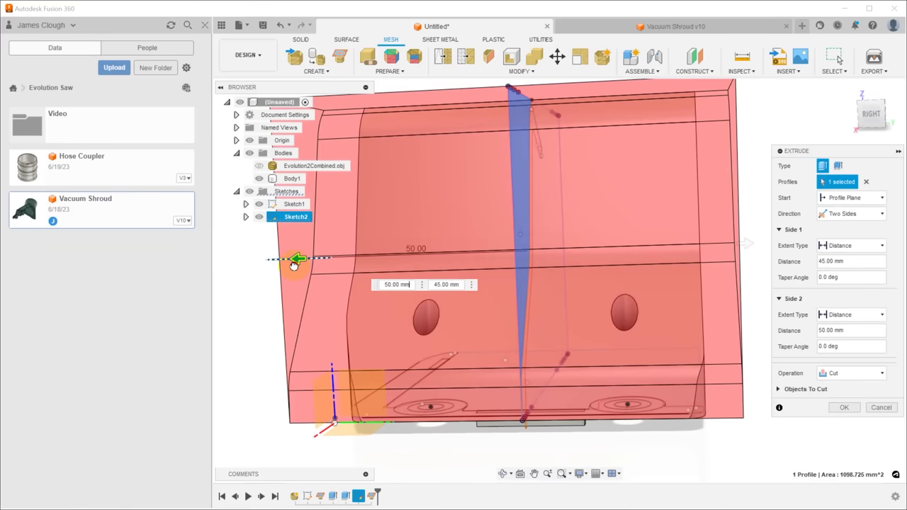
left_click(843, 409)
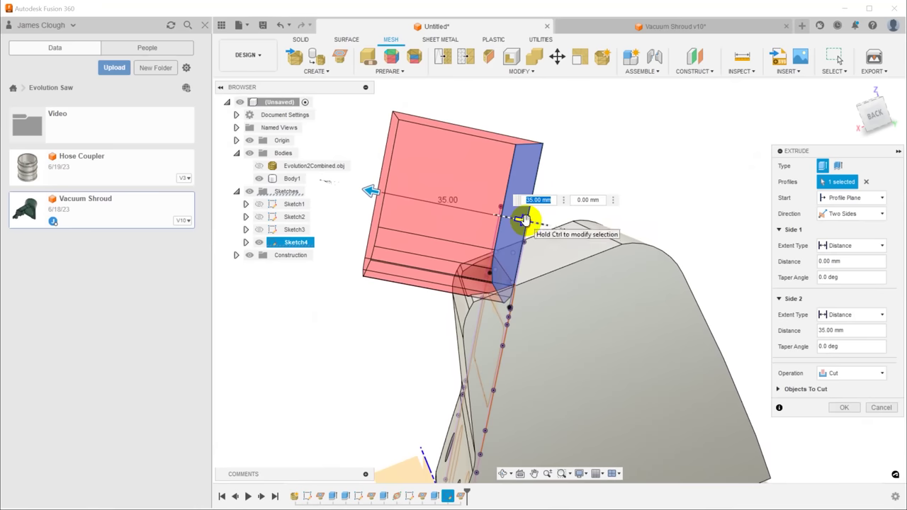
Cut the body with the Sketch4 profile, extruding 65 mm on side 1 and 35 mm on side 2.
left_click_drag(522, 203, 753, 237)
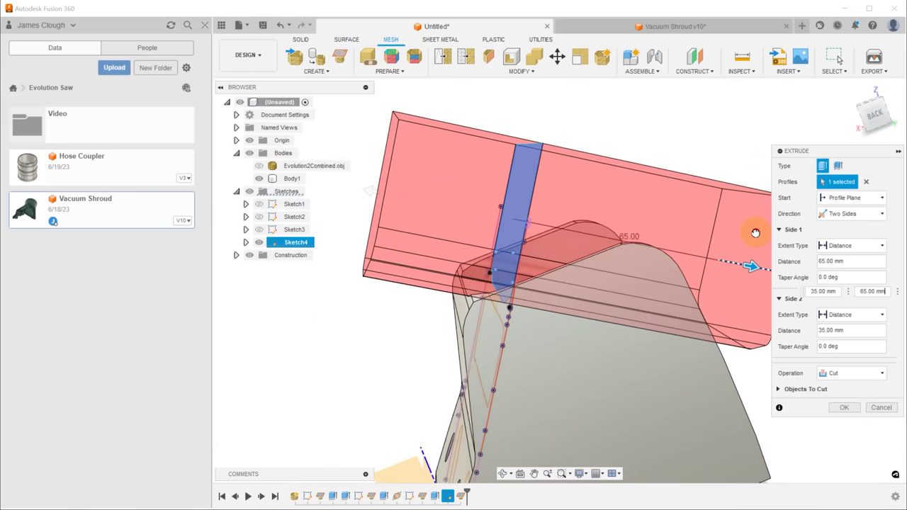
left_click(845, 408)
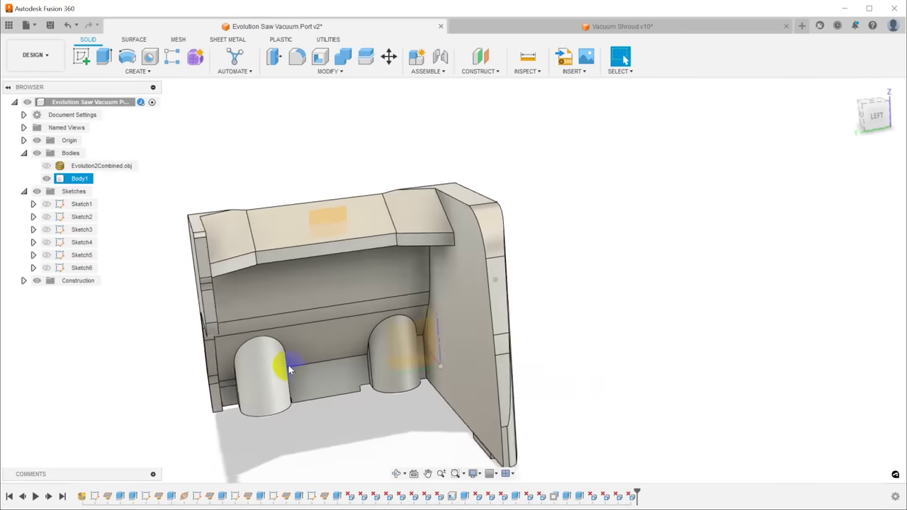
Save a new version of the design with the description "User Saved" and view the finished body from the front.
middle_click_drag(289, 369, 289, 370, "shift")
key("ctrl+s")
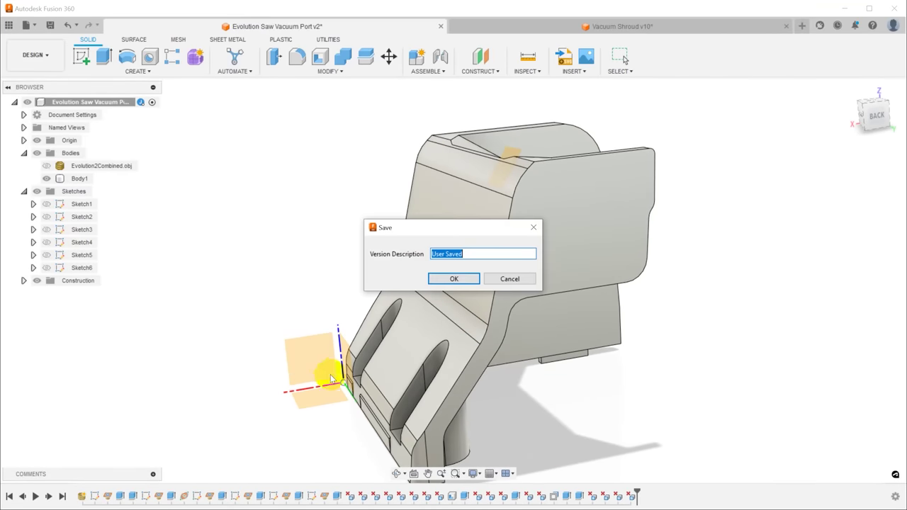
left_click(452, 279)
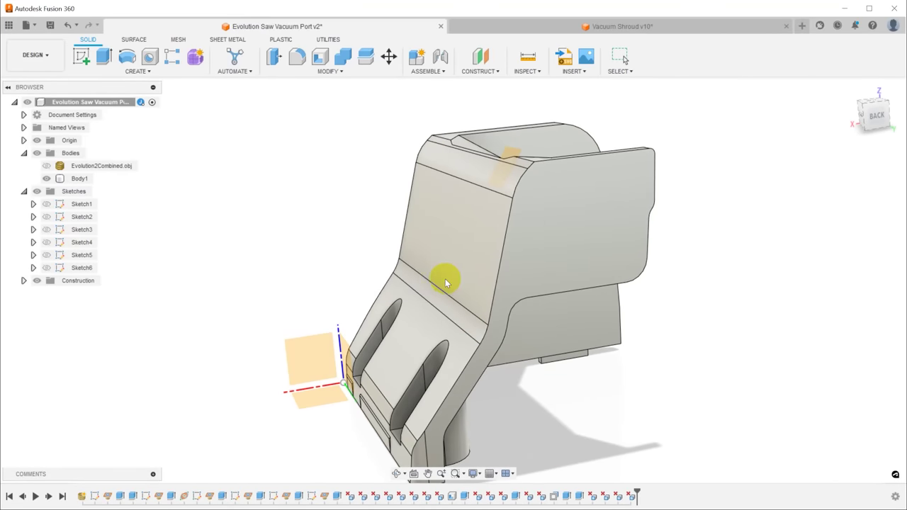
middle_click_drag(617, 99, 617, 170, "shift")
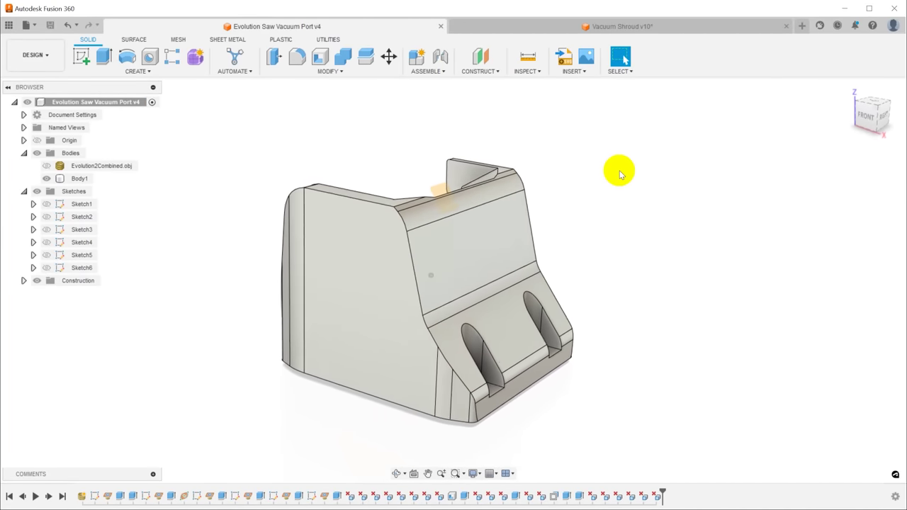
Create an angled construction plane through the side edge of the body's slanted front face, rotated to tilt across the side wall.
left_click(482, 71)
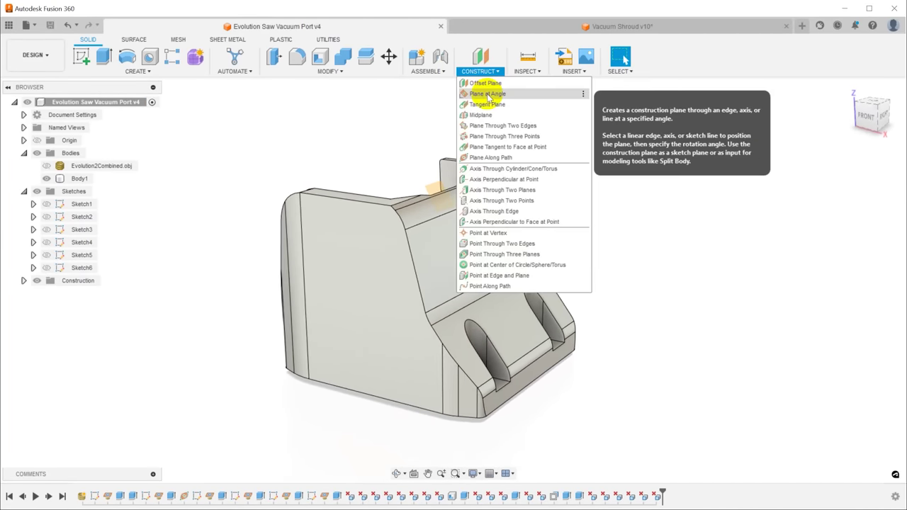
left_click(496, 93)
left_click(413, 263)
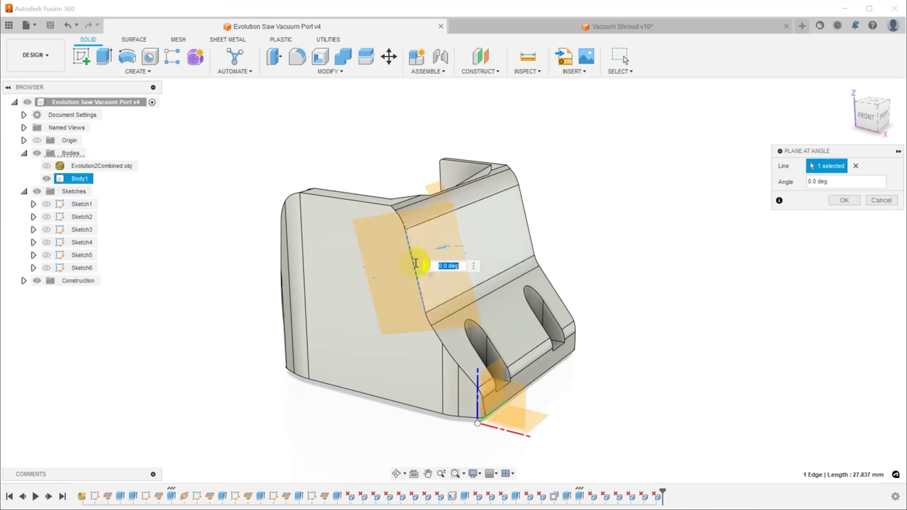
middle_click_drag(415, 257, 446, 310, "shift")
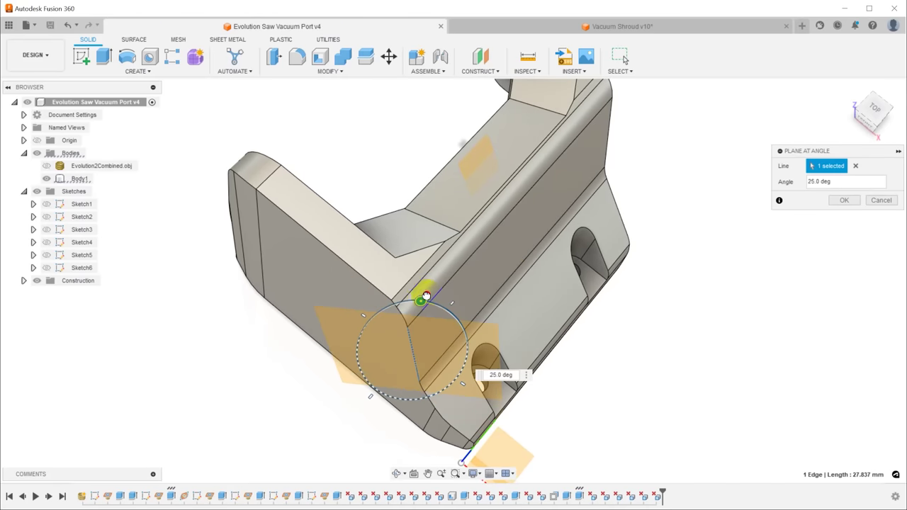
middle_click_drag(408, 293, 633, 335, "shift")
left_click(844, 201)
Sketch a circle on the angled construction plane over the body's side edge and dimension its diameter to 58 mm.
left_click(406, 253)
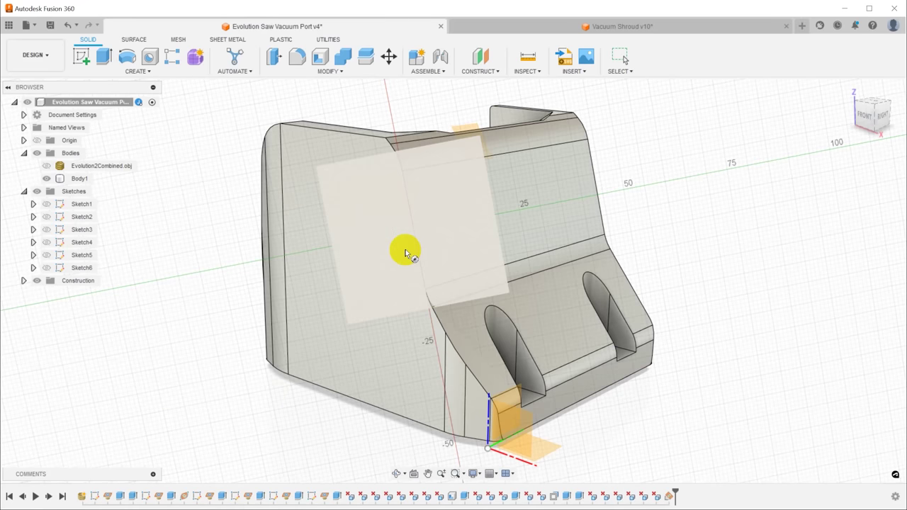
left_click(388, 255)
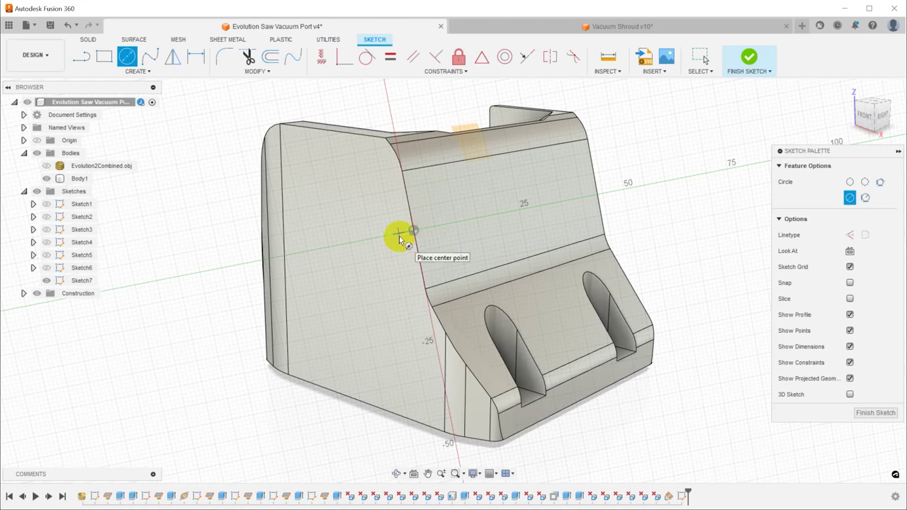
scroll(400, 240, "down", 4)
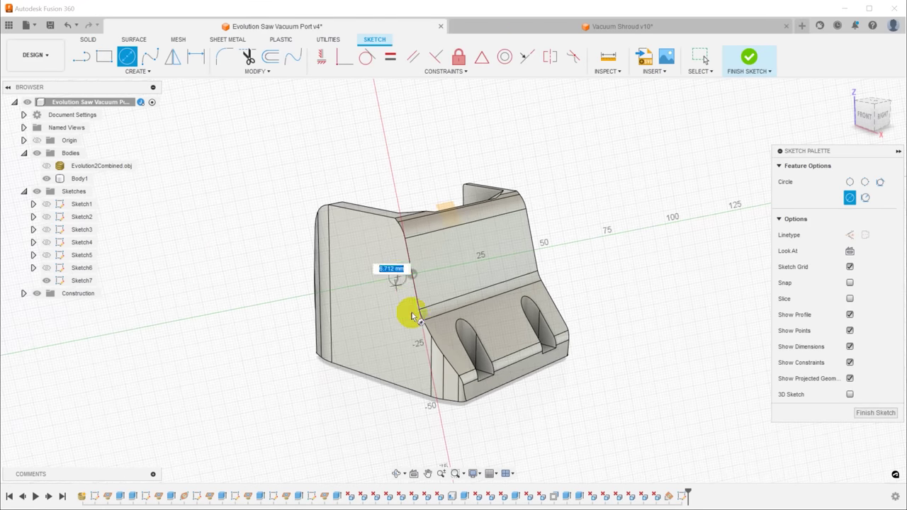
left_click(451, 316)
scroll(439, 312, "up", 1)
key("d")
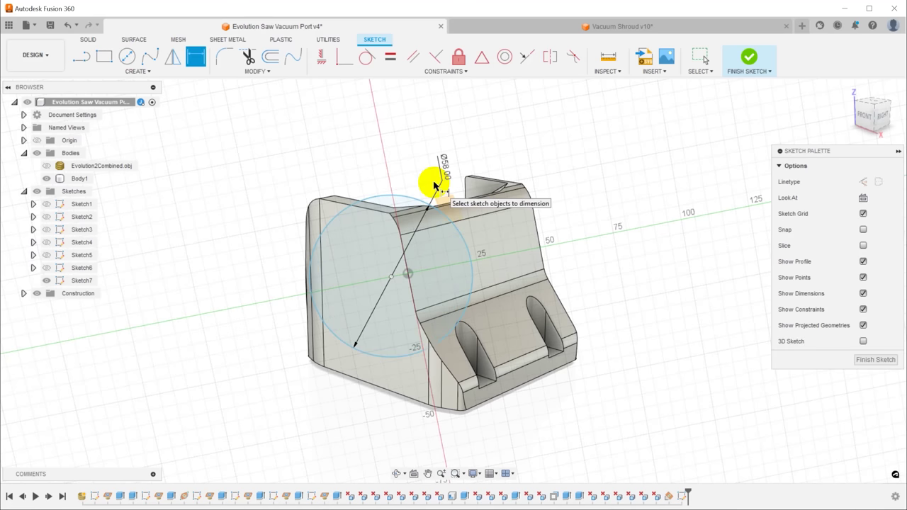
Offset the 58 mm circle 5 mm inward, move the circles' centre lower on the plane, and finish the sketch.
key("o")
left_click(445, 216)
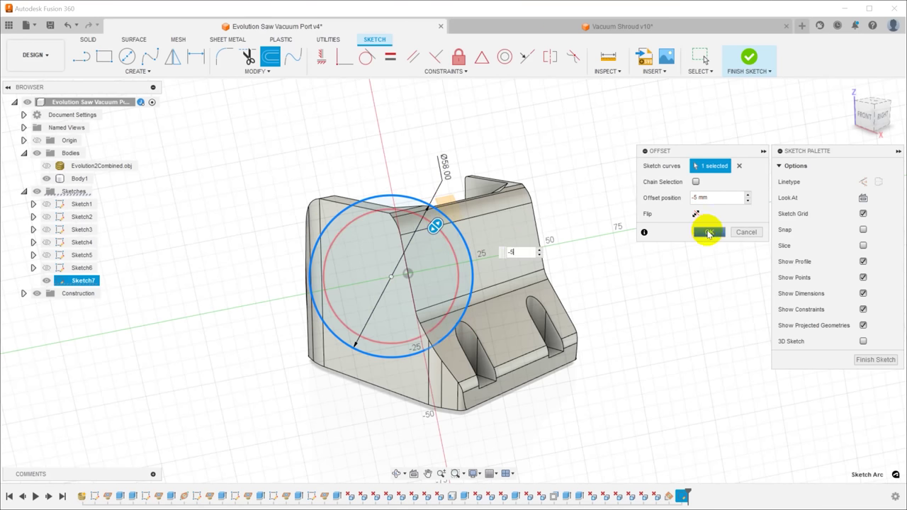
left_click(709, 232)
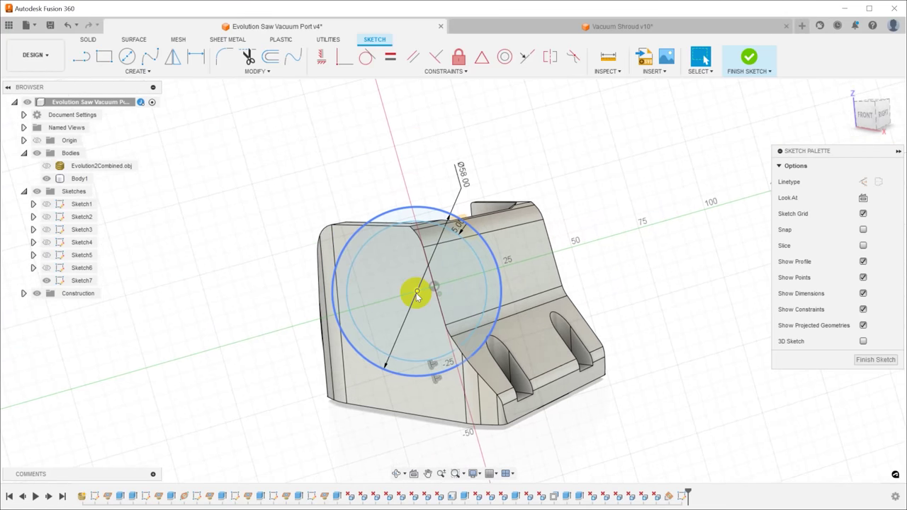
left_click_drag(419, 292, 420, 304)
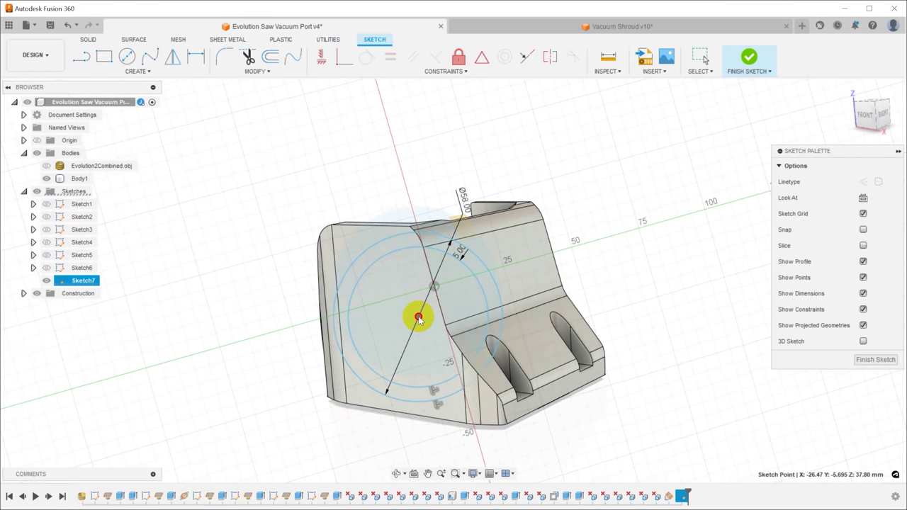
mouse_move(419, 319)
middle_mouse_down("shift")
mouse_move(640, 291)
mouse_move(646, 255)
mouse_move(629, 261)
mouse_move(586, 219)
middle_mouse_up("shift")
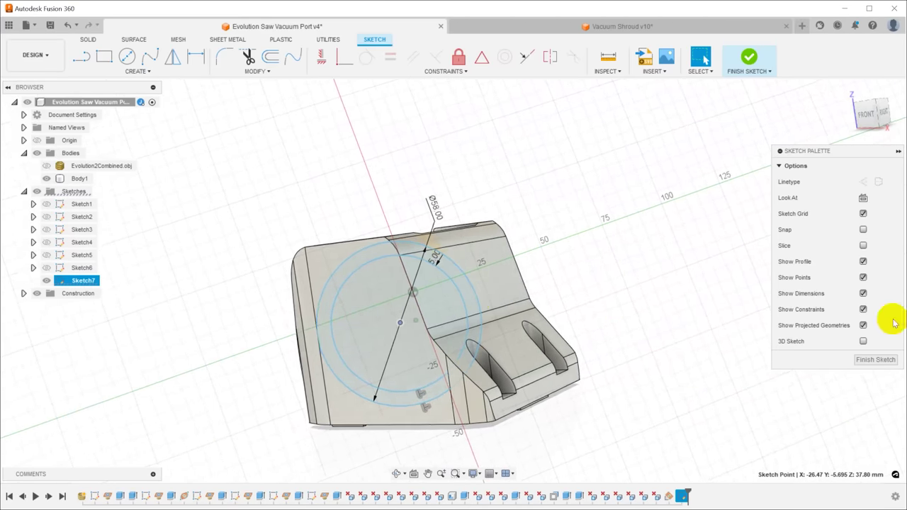
left_click(870, 363)
Extrude the ring profile in two directions, 50 mm on side 1 and 40 mm on side 2, joining it to the body.
left_click(467, 321)
key("e")
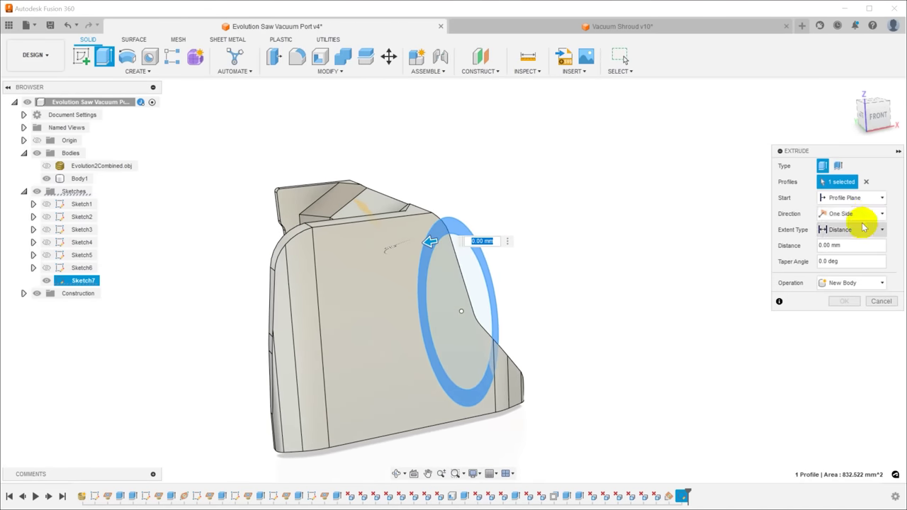
left_click(859, 240)
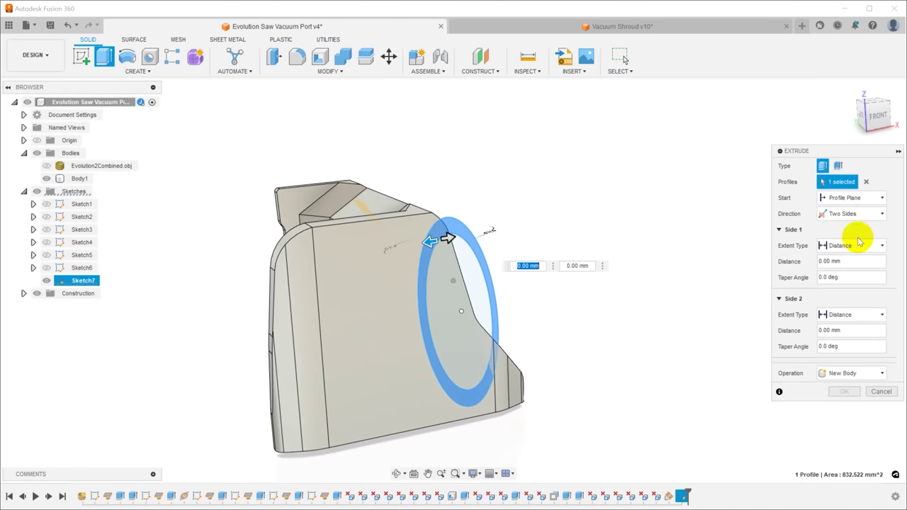
left_click_drag(452, 238, 587, 235)
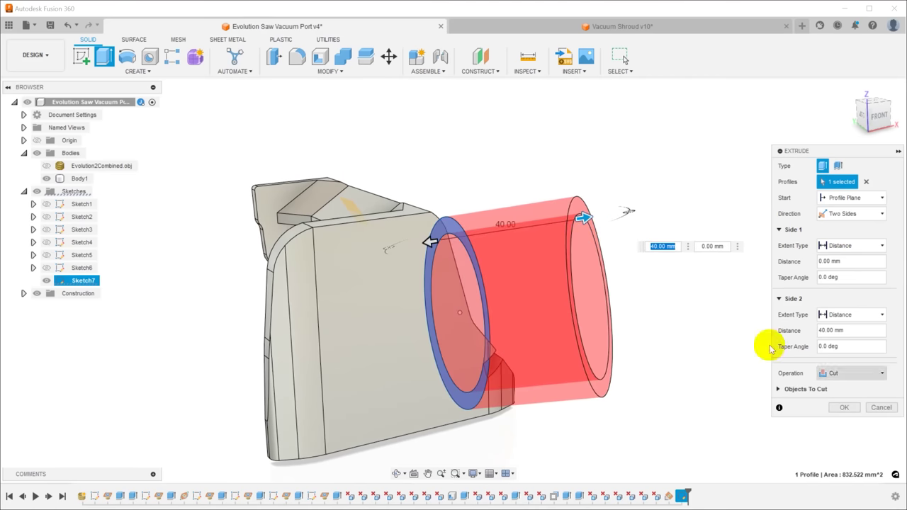
left_click(849, 389)
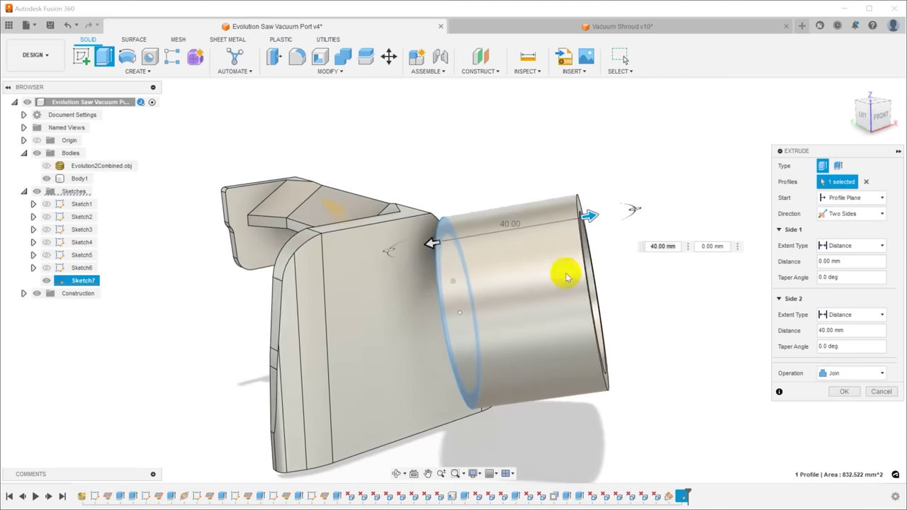
left_click_drag(431, 239, 343, 274)
middle_click_drag(339, 276, 362, 280, "shift")
left_click_drag(362, 283, 326, 303)
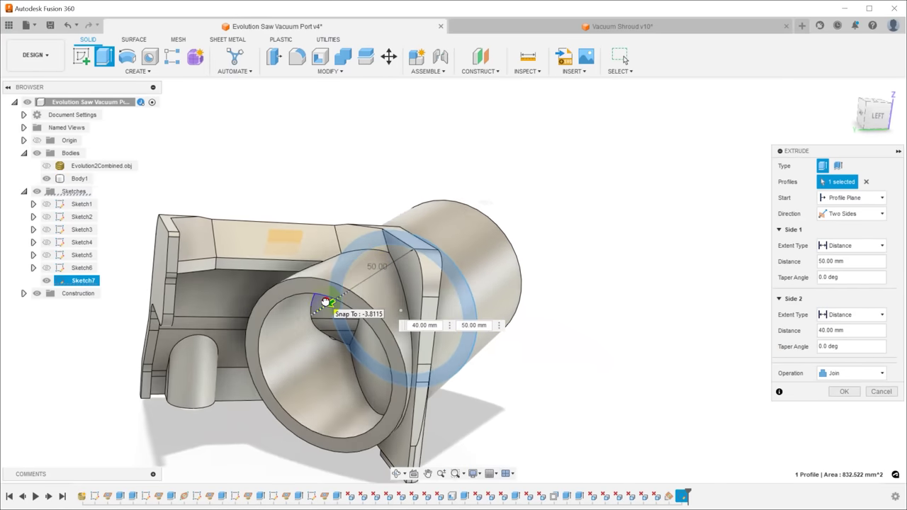
middle_click_drag(325, 303, 421, 247, "shift")
left_click(846, 392)
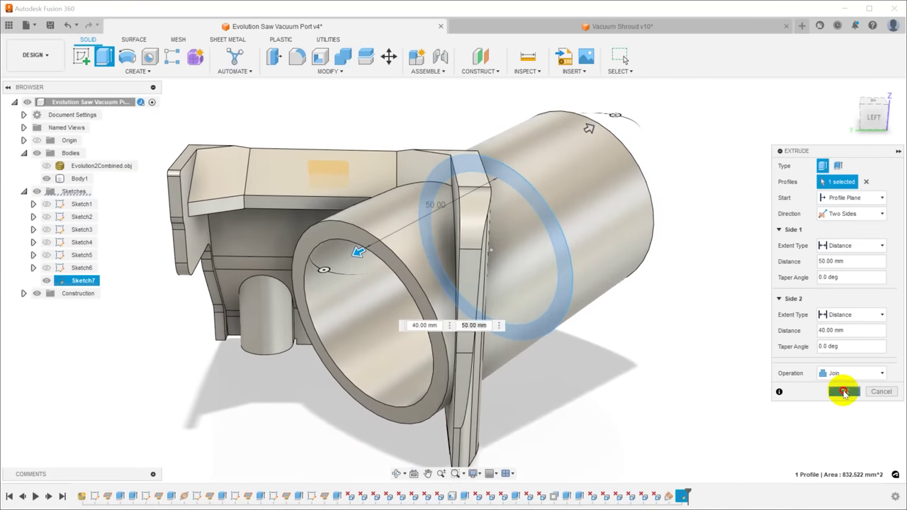
Delete the tube portion projecting inside the body and cut the inner circle profile through the wall to open the port.
left_click(404, 226)
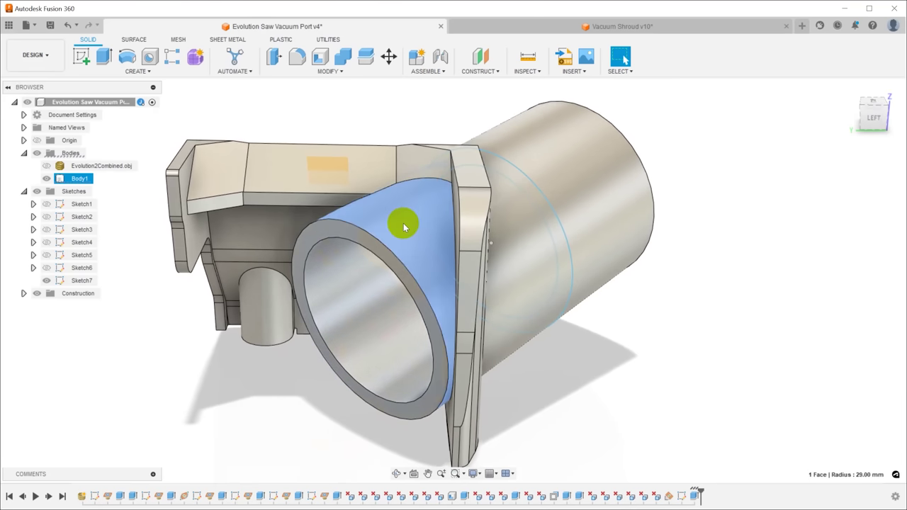
key("Delete")
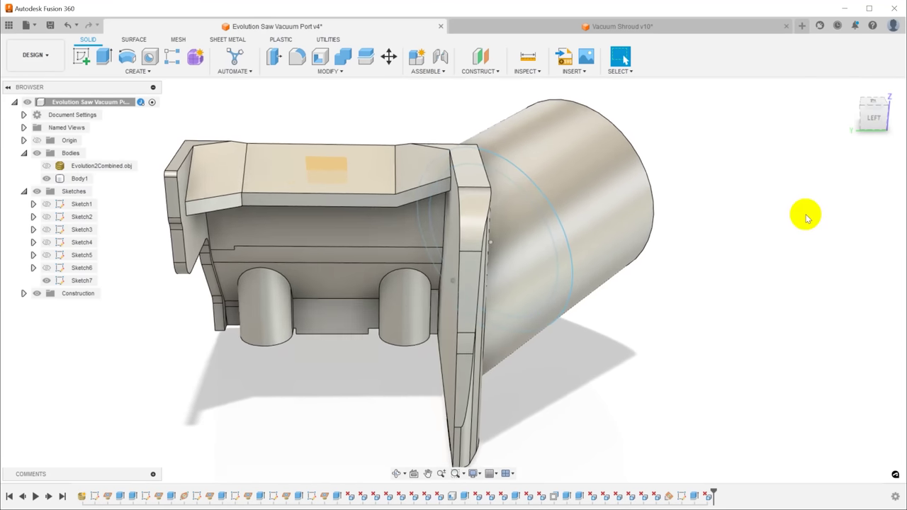
mouse_move(805, 215)
middle_mouse_down("shift")
mouse_move(784, 204)
mouse_move(746, 229)
mouse_move(606, 365)
middle_mouse_up("shift")
left_click(527, 370)
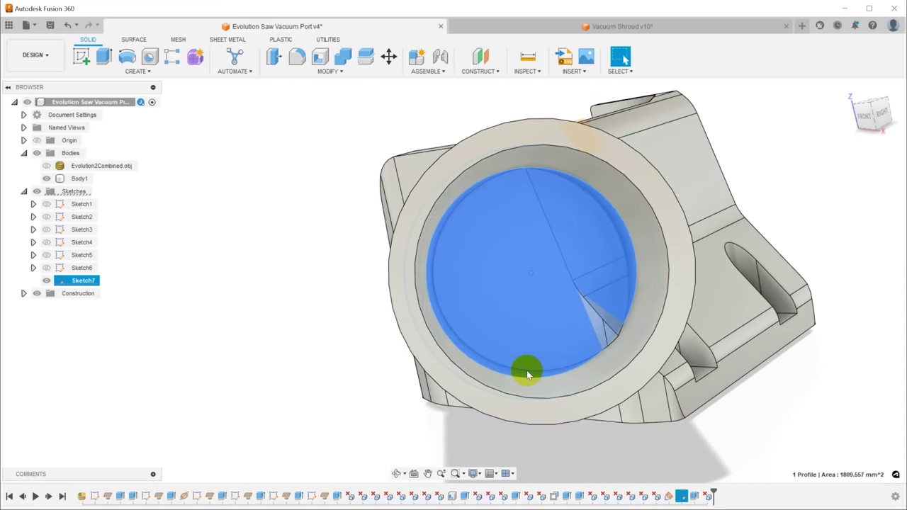
key("e")
middle_click_drag(531, 367, 480, 282, "shift")
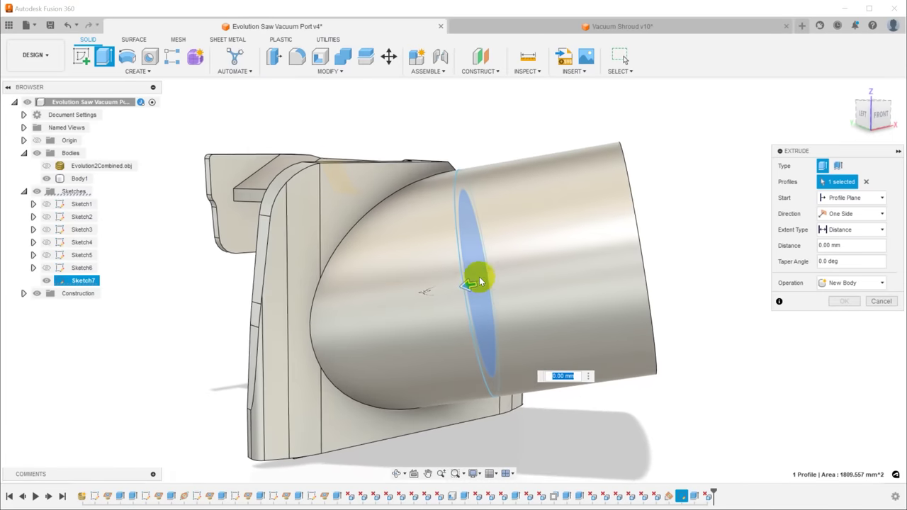
left_click_drag(467, 285, 196, 293)
middle_click_drag(196, 293, 848, 312, "shift")
left_click(846, 316)
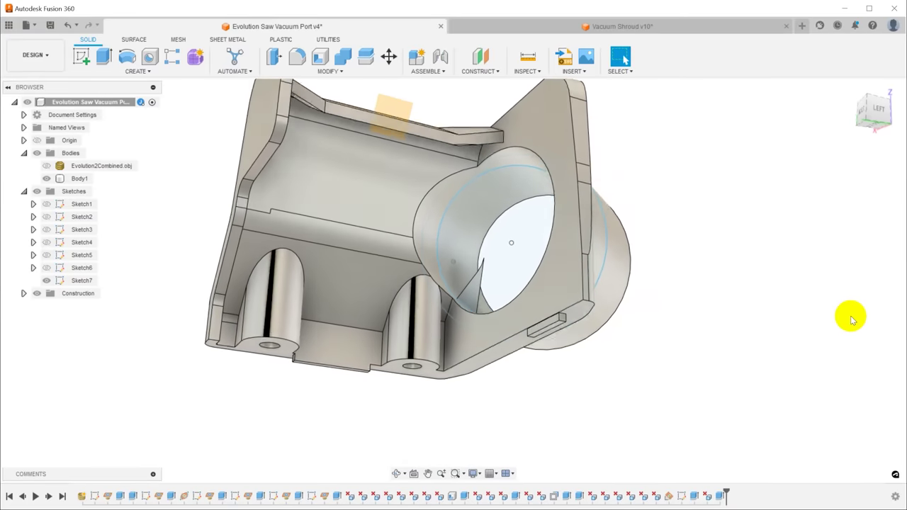
Delete the leftover wedge of material inside the tube opening and hide Sketch7.
left_click(474, 297)
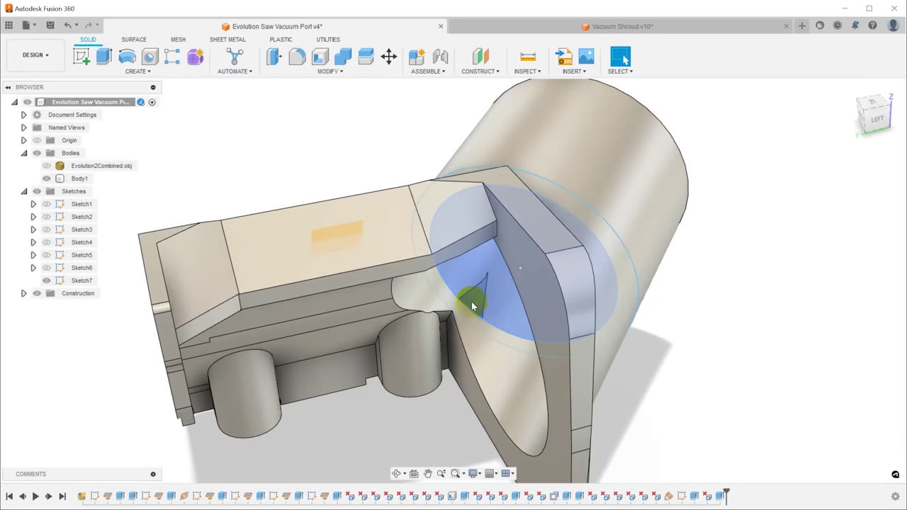
middle_click_drag(475, 292, 442, 333, "shift")
scroll(452, 293, "up", 3)
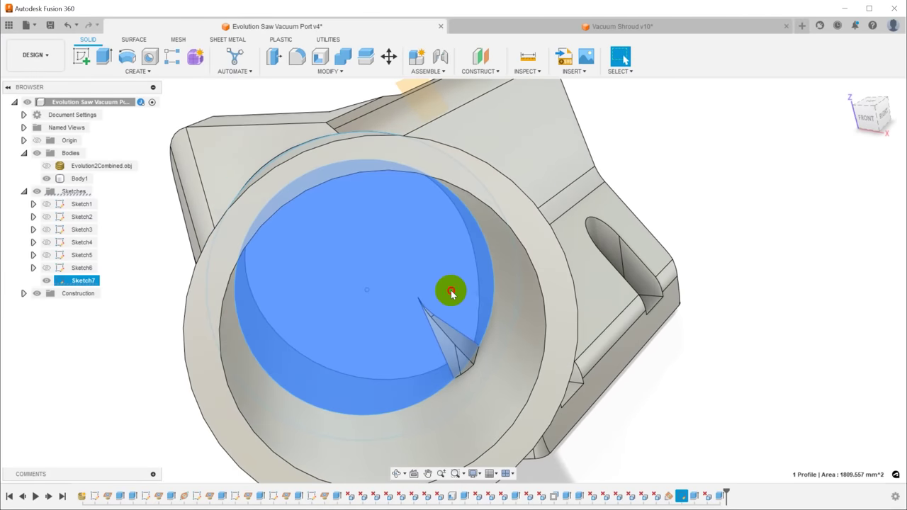
left_click(458, 341)
key("Delete")
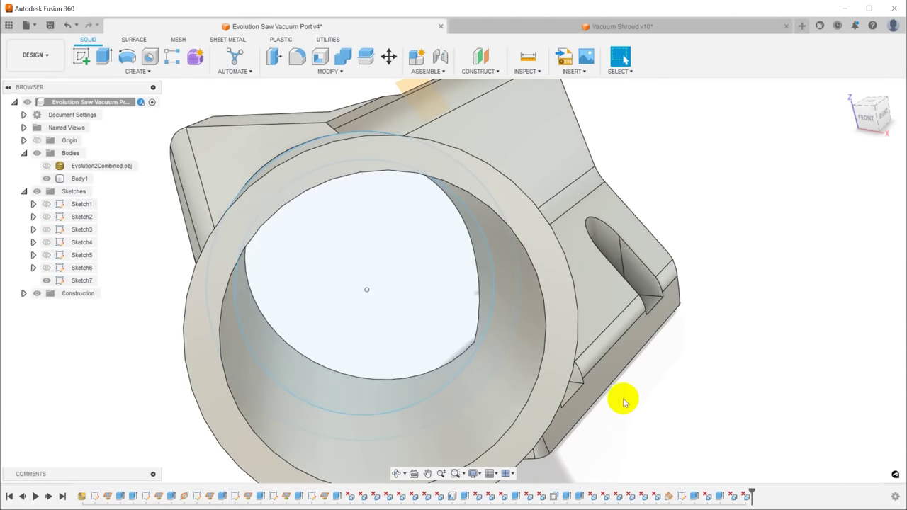
middle_click_drag(626, 399, 666, 380, "shift")
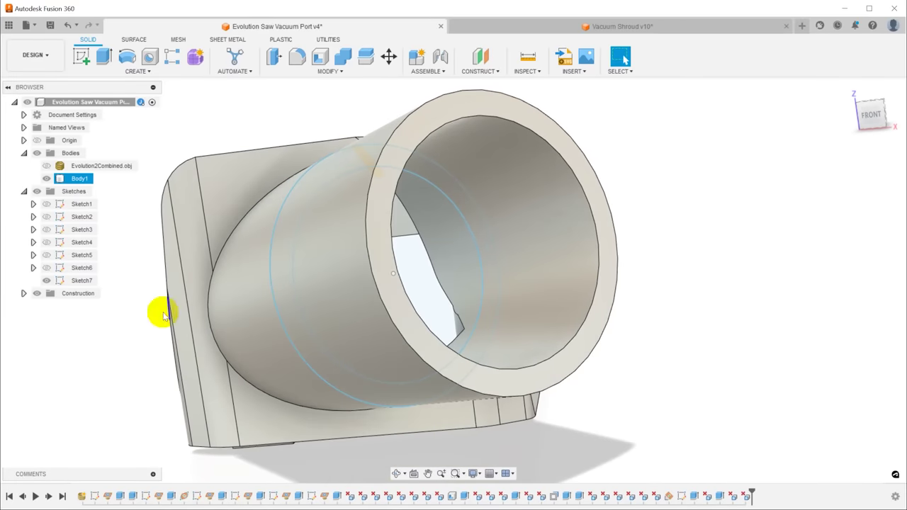
left_click(46, 280)
Chamfer the tube's outer end edge with a two-distance chamfer of 0.5 mm by 15 mm.
mouse_move(202, 324)
middle_mouse_down("shift")
mouse_move(573, 359)
mouse_move(692, 344)
middle_mouse_up("shift")
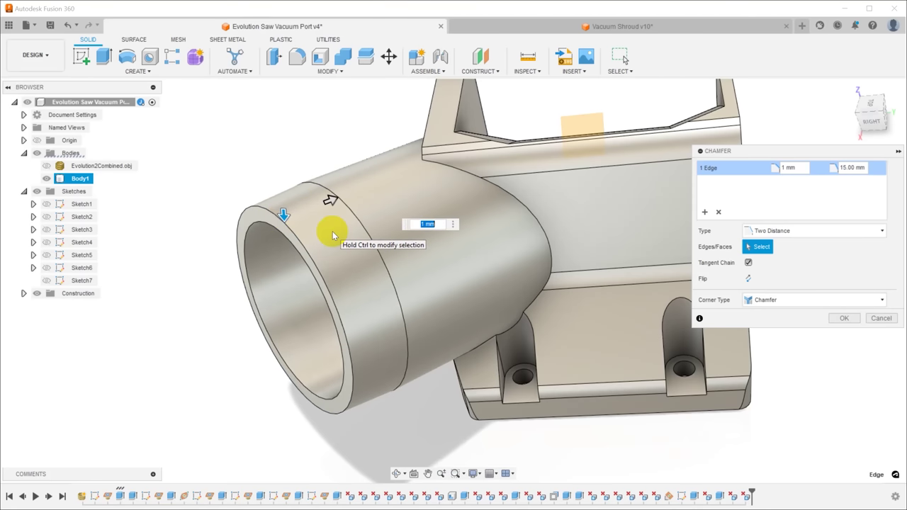
type("0.5")
key("Return")
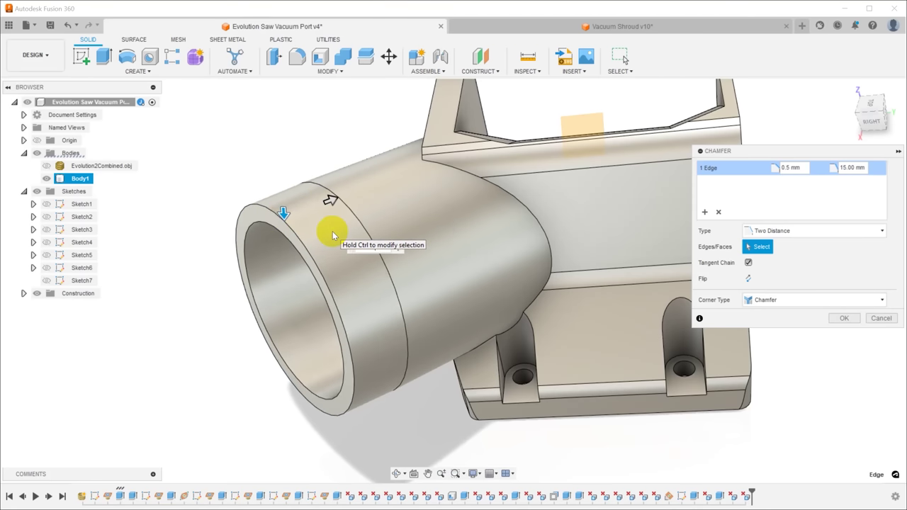
Fillet the curved corner edges where the body's inner lip meets the front wall.
middle_click_drag(332, 231, 331, 177, "shift")
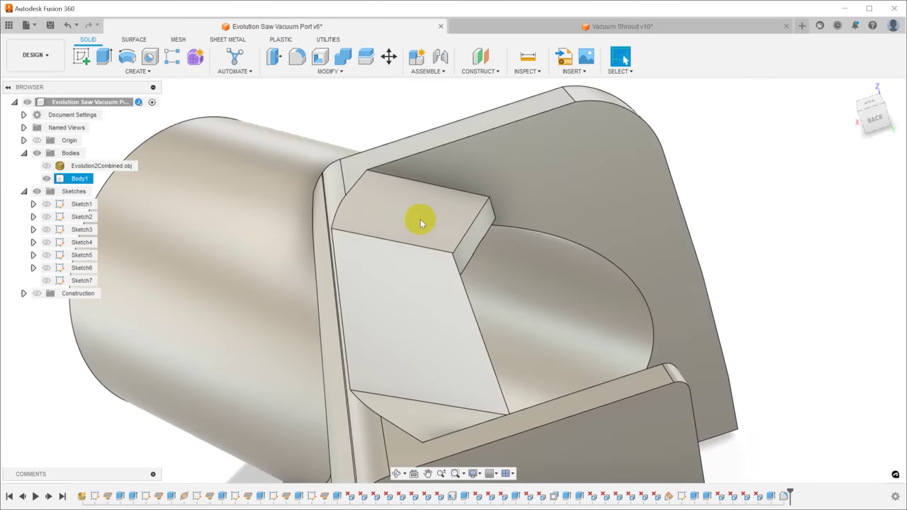
key("f")
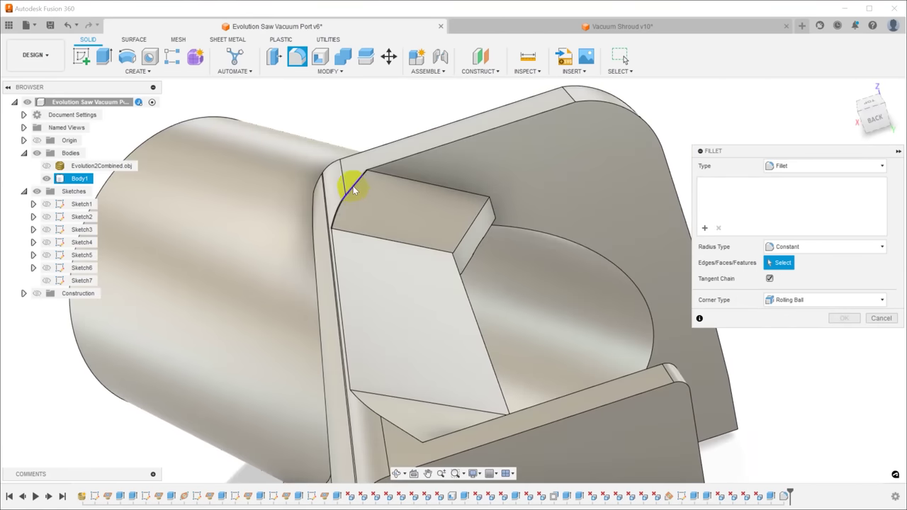
left_click(354, 190)
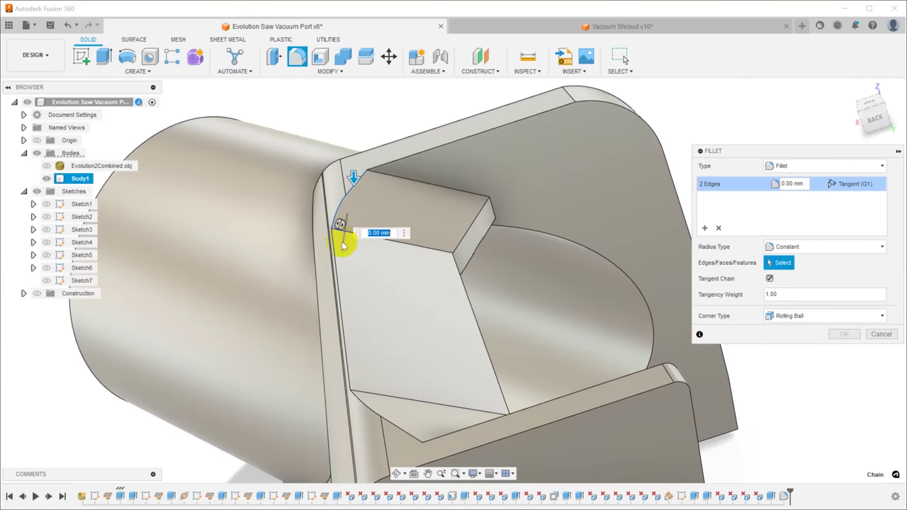
left_click(365, 402)
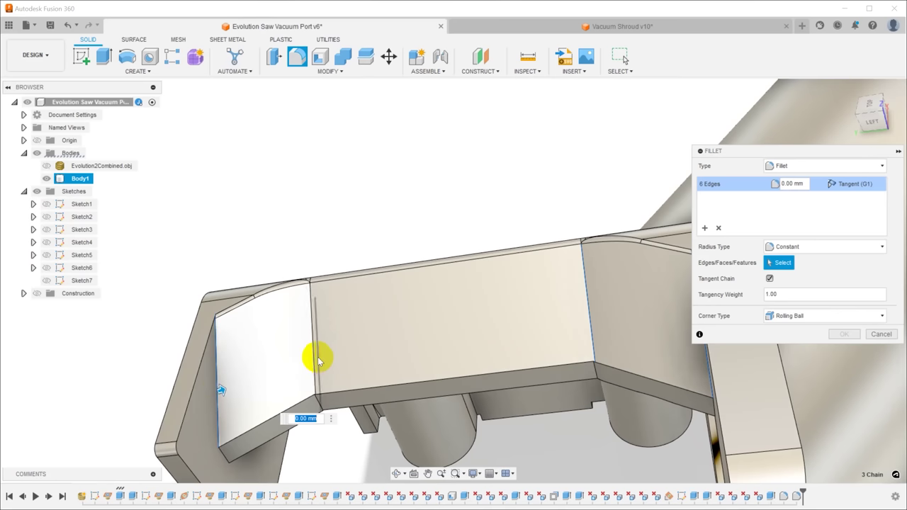
Fillet the inner lip's bend and end edges with 2 mm, and the edges of both screw recesses with 1 mm.
left_click(314, 359)
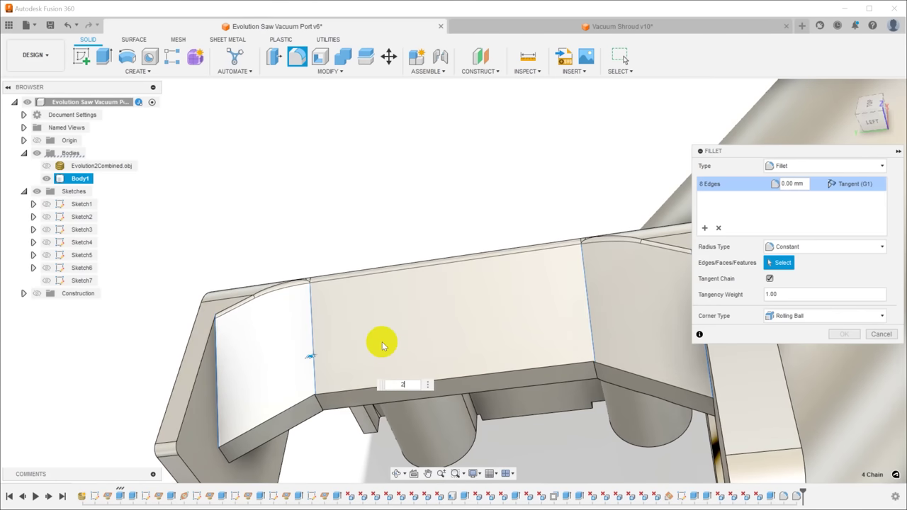
type("2")
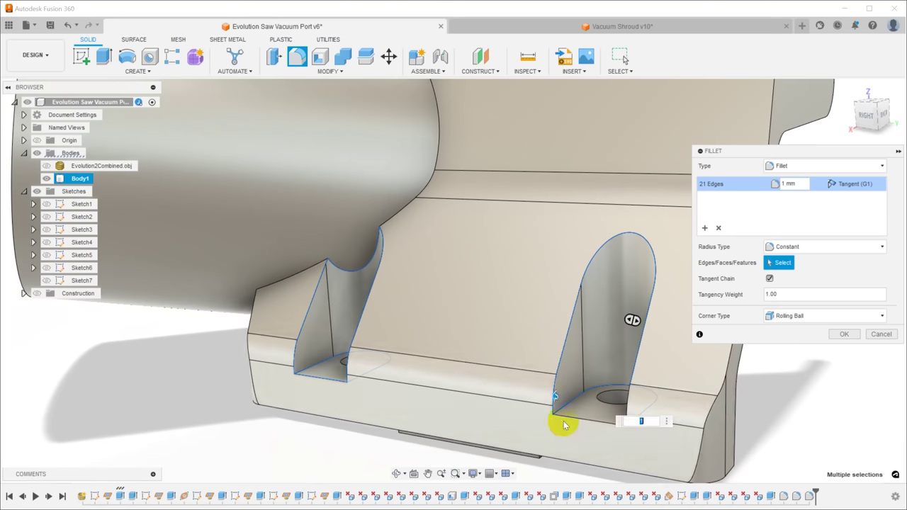
left_click(627, 408)
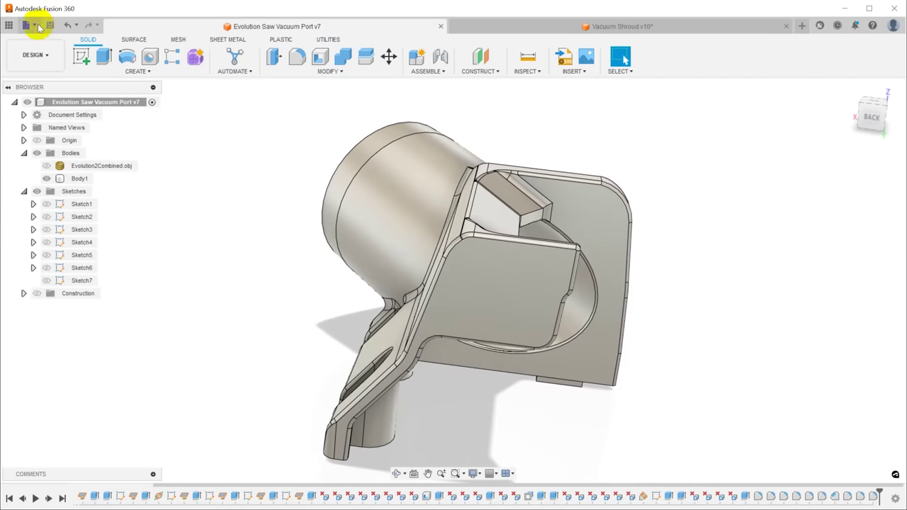
Rename the solid body Vacuum Port and export it as binary STL with high refinement to the Evolution Vacuum Port folder on the computer.
double_click(81, 178)
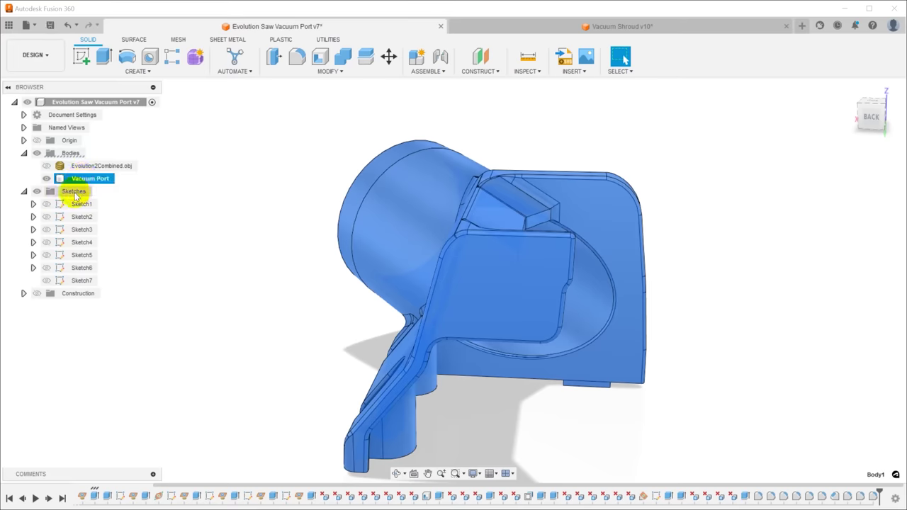
left_click(33, 26)
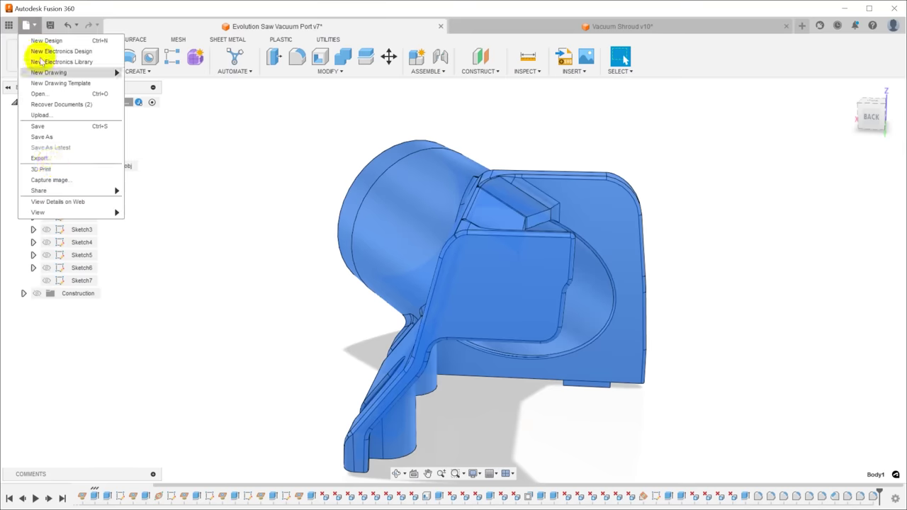
left_click(44, 170)
left_click(421, 239)
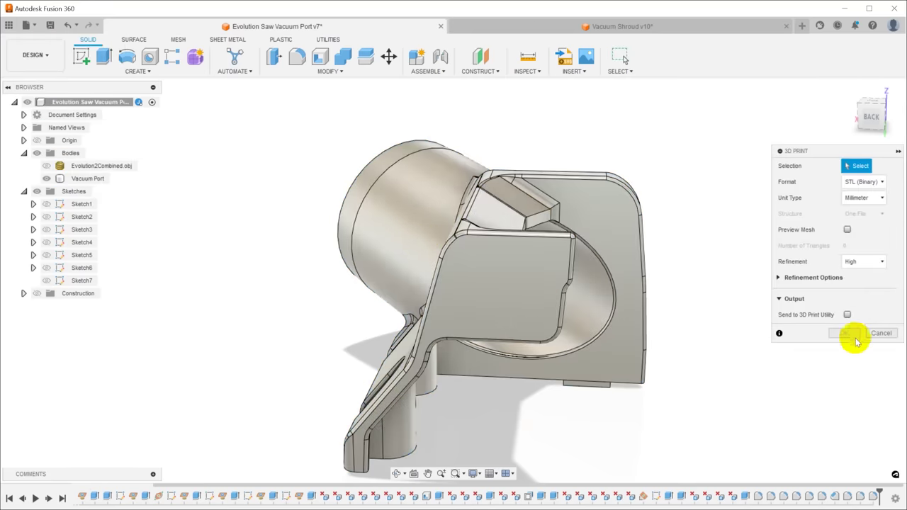
left_click(557, 299)
left_click(842, 333)
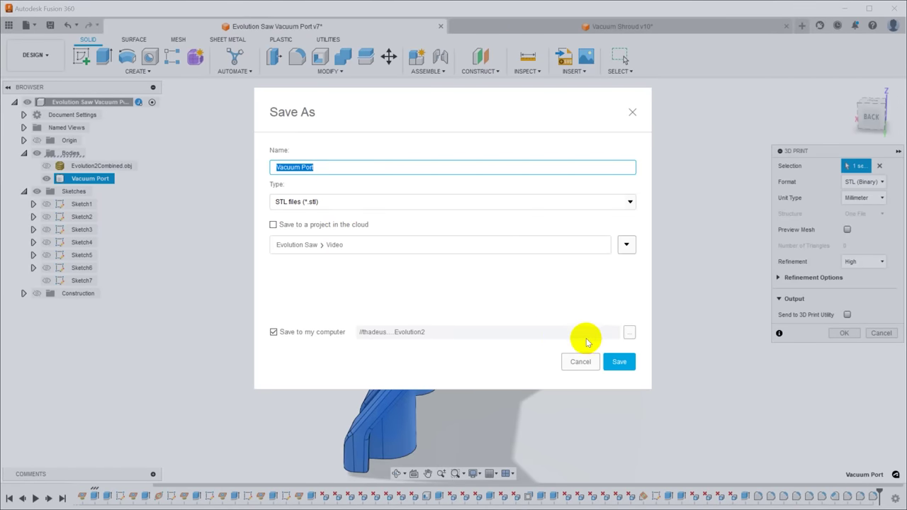
left_click(629, 333)
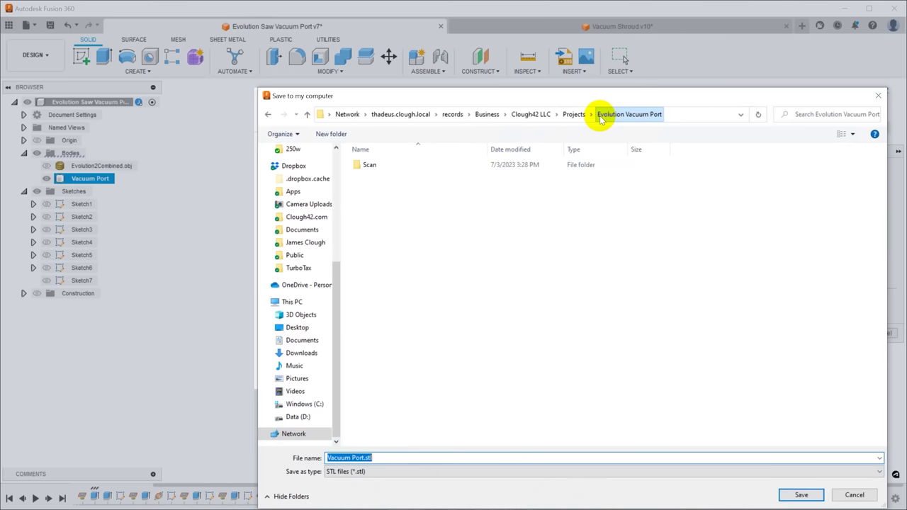
left_click(801, 495)
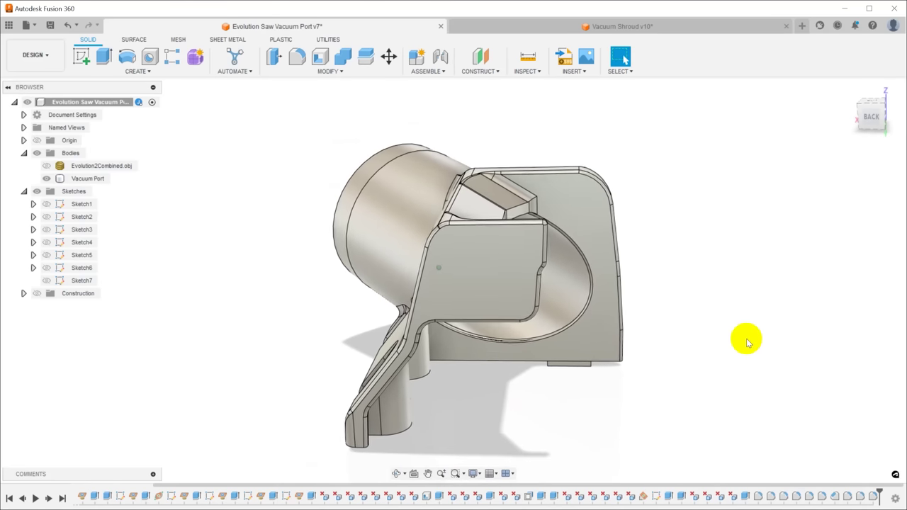
Switch to Bambu Studio, import Vacuum Port.stl and lay the part on the tube's open end face.
left_click(121, 91)
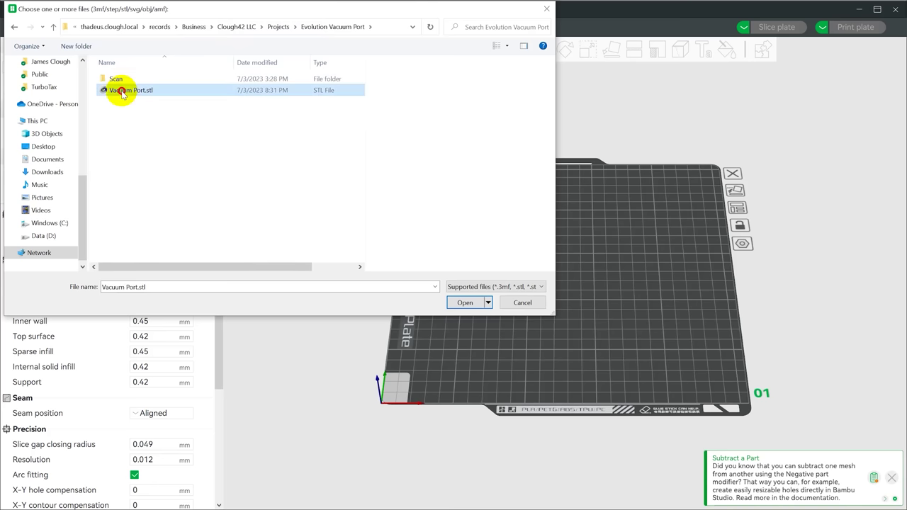
left_click(461, 303)
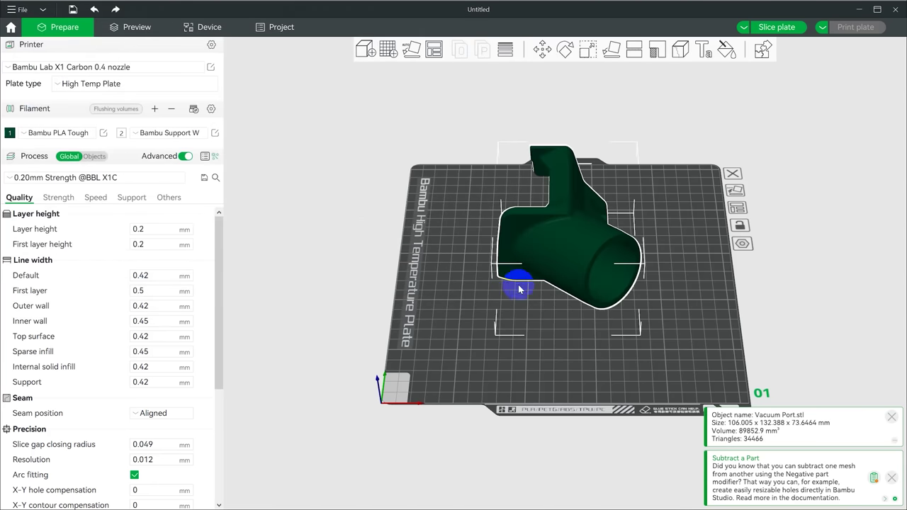
left_click_drag(519, 289, 574, 87)
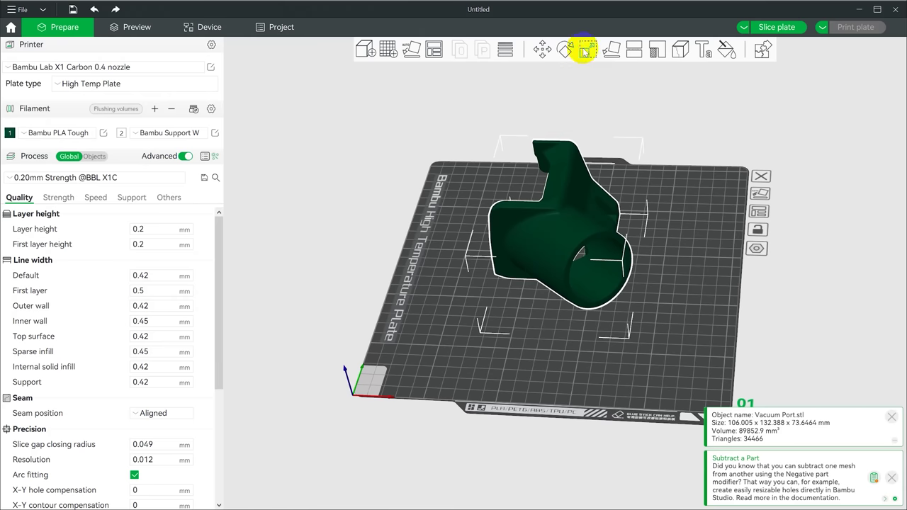
left_click(612, 49)
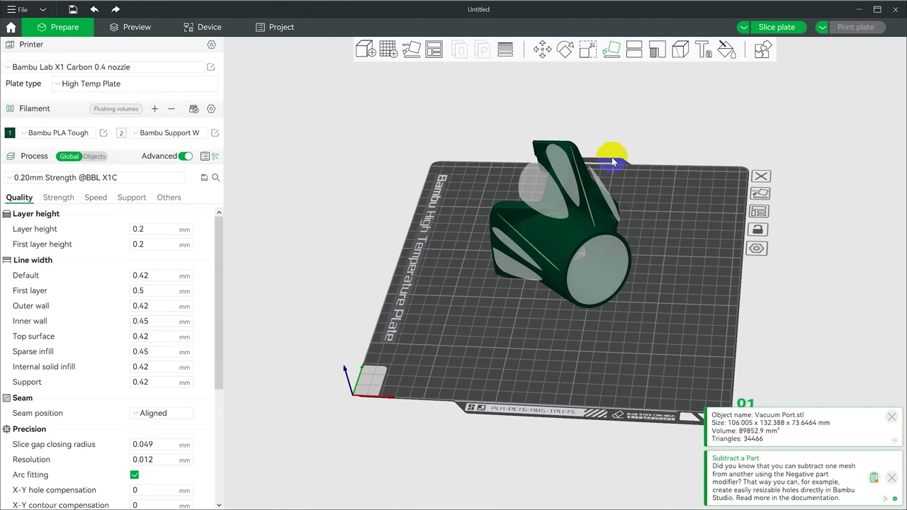
left_click(601, 274)
left_click_drag(607, 263, 756, 240)
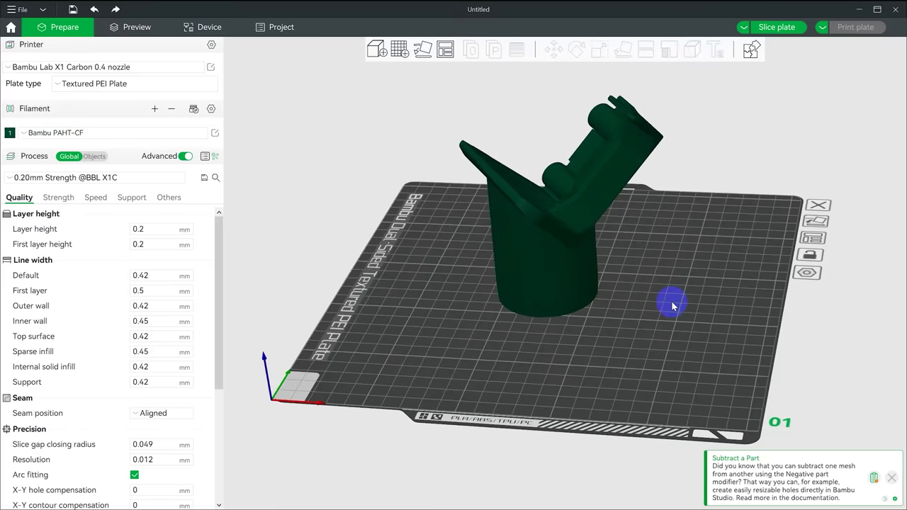
Enable supports for the print and set the support type to tree(auto).
left_click_drag(671, 304, 634, 256)
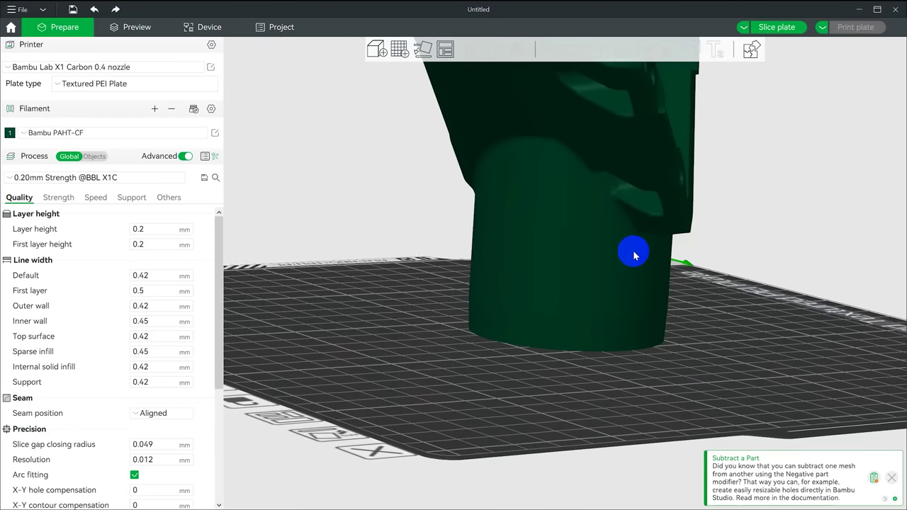
left_click_drag(633, 255, 567, 233)
left_click(130, 197)
left_click(135, 229)
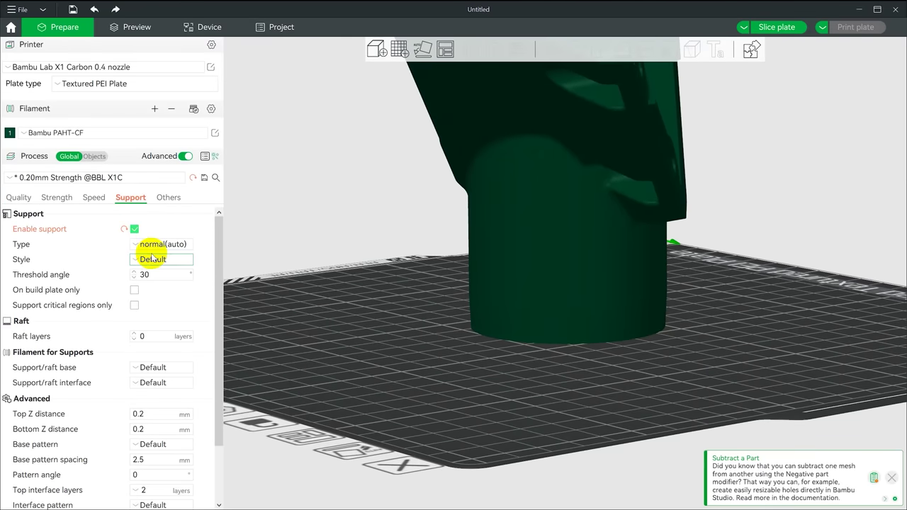
left_click(141, 244)
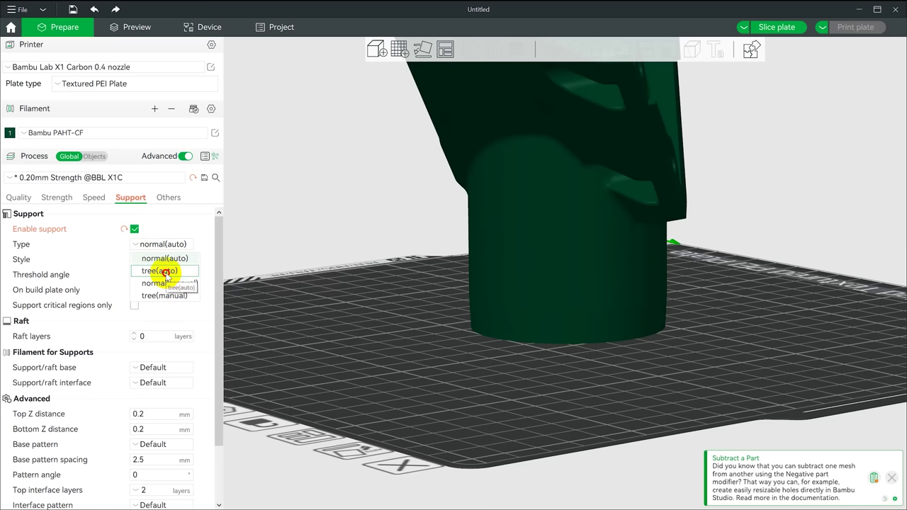
left_click(166, 272)
Slice the plate and inspect the part's walls and tree supports in the preview between about layers 405 and 452.
left_click_drag(379, 241, 688, 75)
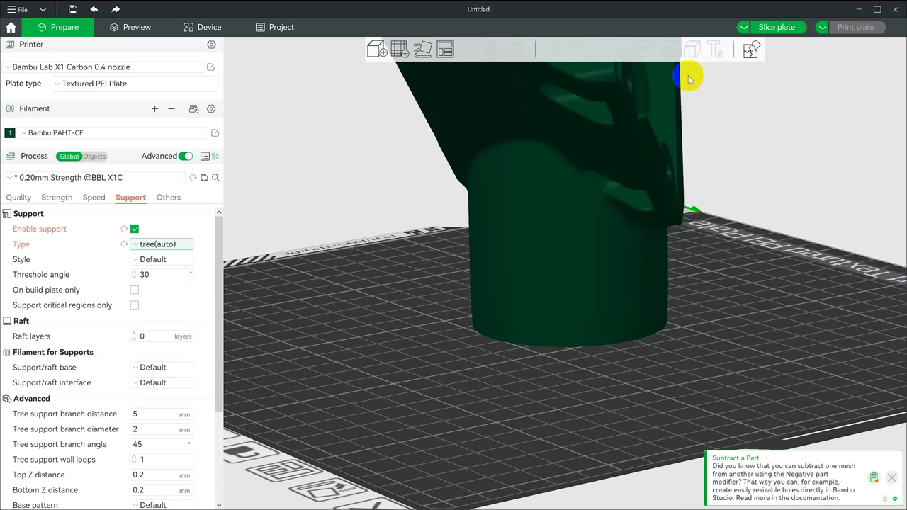
left_click(772, 29)
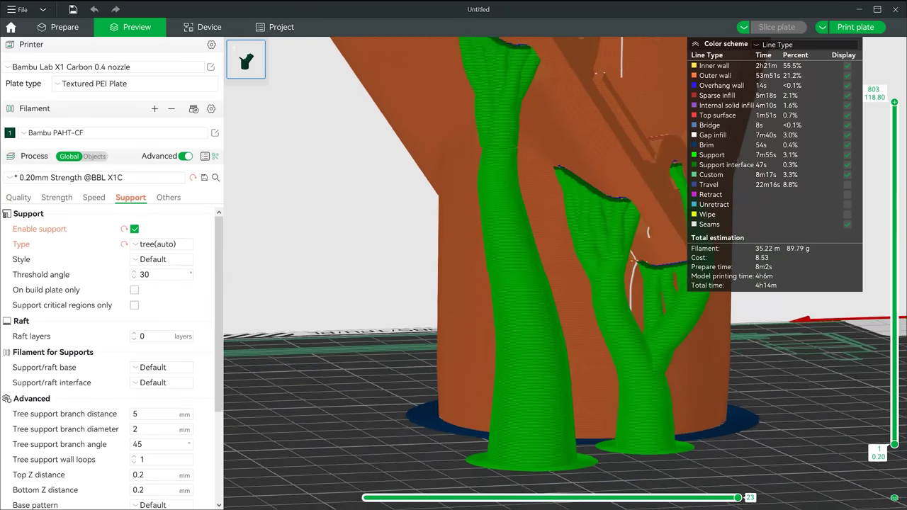
left_click_drag(899, 137, 890, 284)
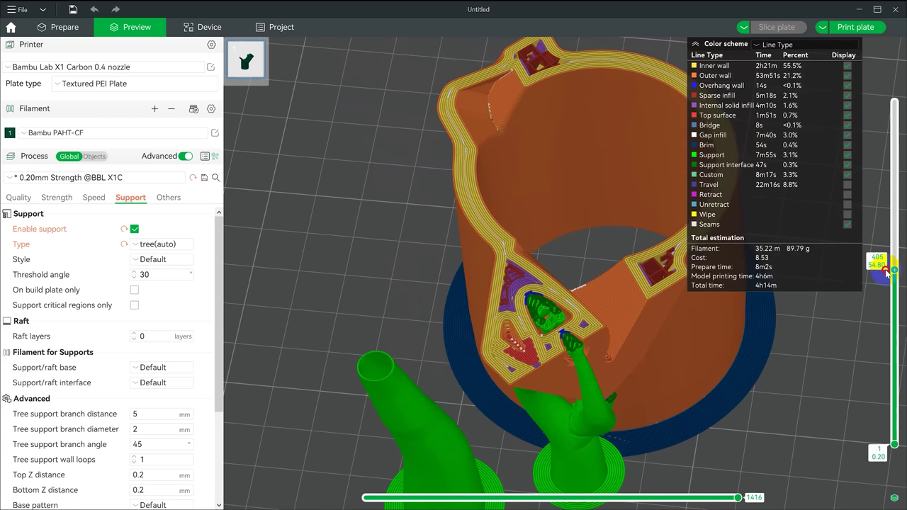
left_click_drag(886, 271, 881, 249)
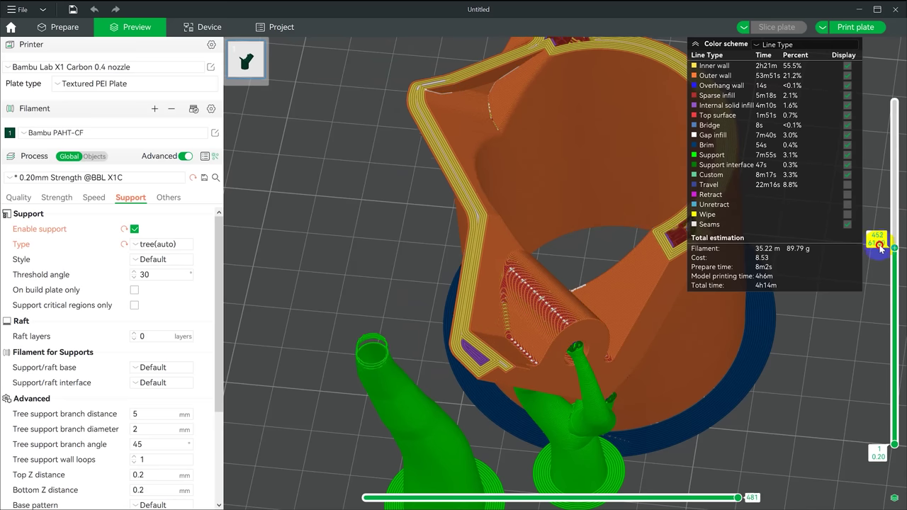